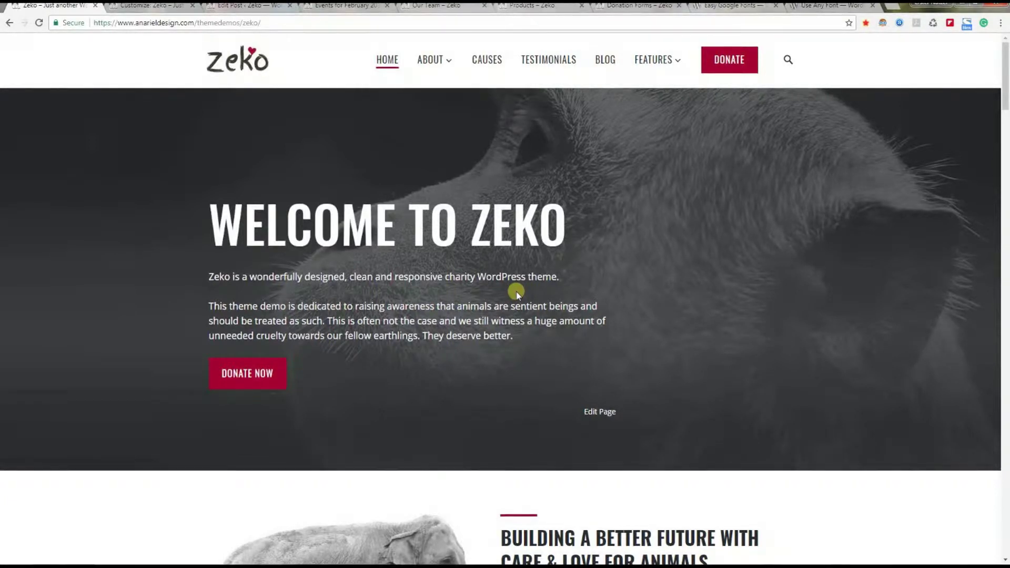
{"action": "scroll", "coordinate": [516, 295], "scroll_direction": "down", "scroll_amount": 2}
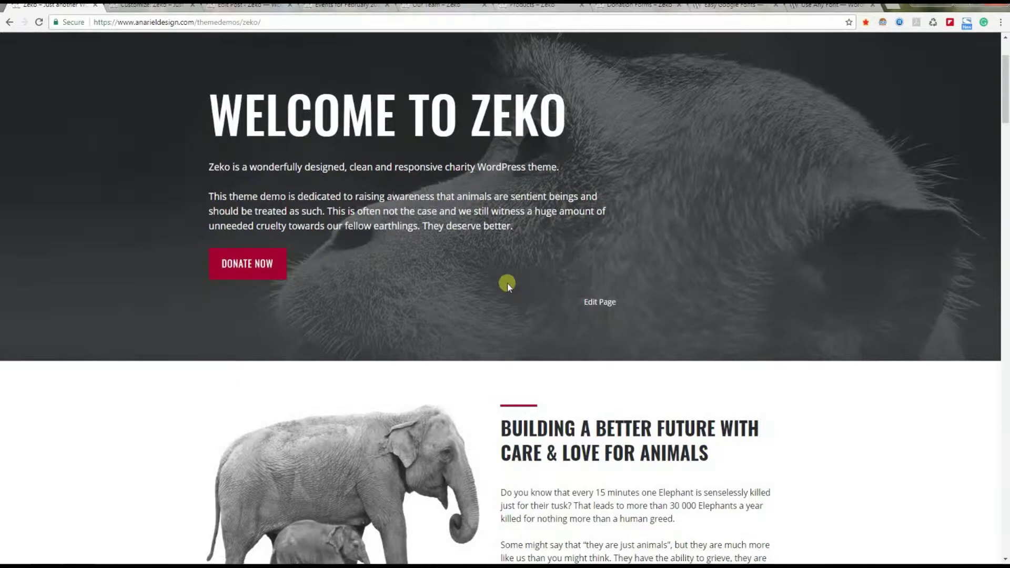
{"action": "scroll", "coordinate": [523, 280], "scroll_direction": "down", "scroll_amount": 4}
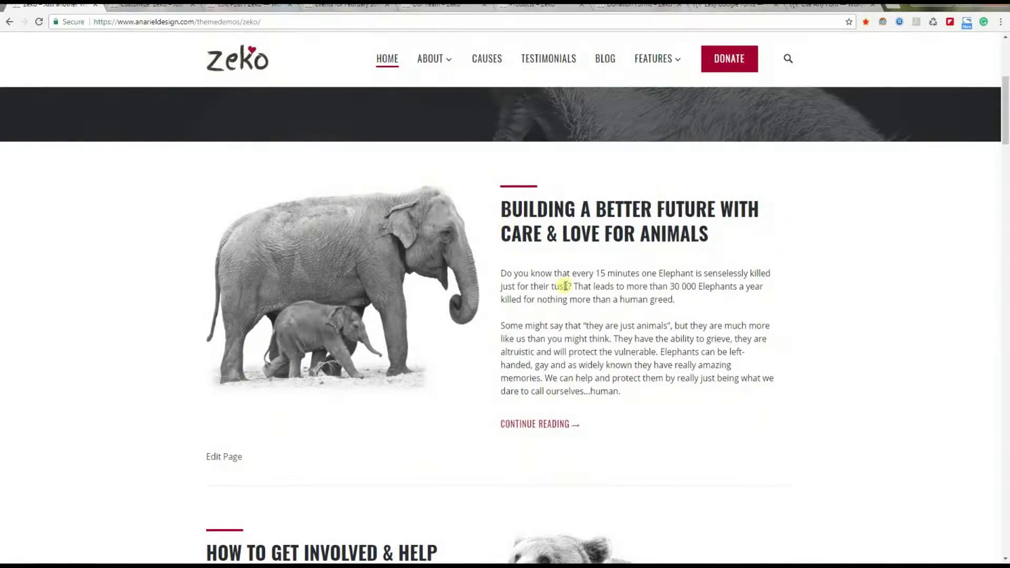
{"action": "scroll", "coordinate": [572, 285], "scroll_direction": "down", "scroll_amount": 1}
{"action": "scroll", "coordinate": [572, 285], "scroll_direction": "down", "scroll_amount": 5}
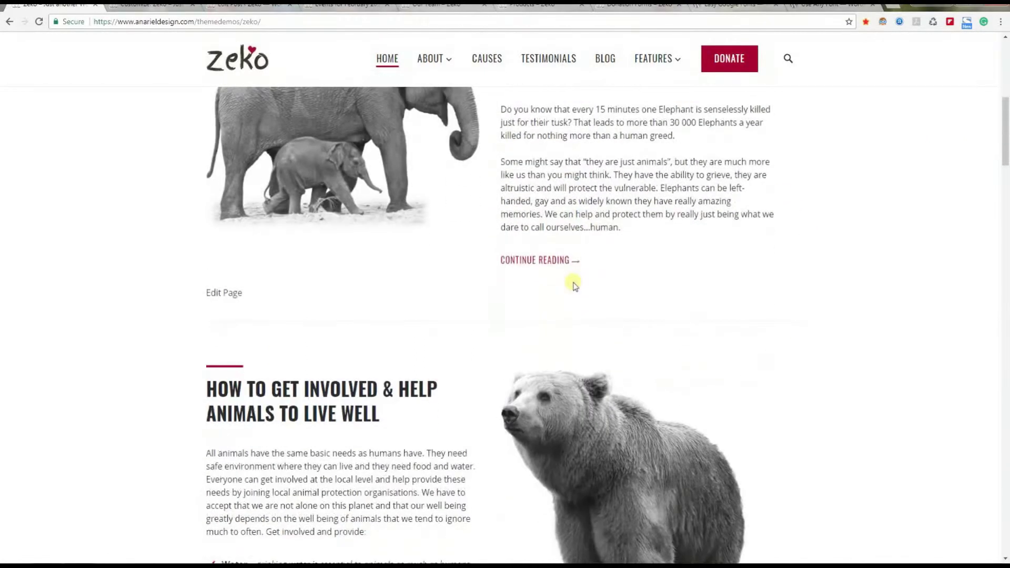
{"action": "scroll", "coordinate": [522, 262], "scroll_direction": "down", "scroll_amount": 8}
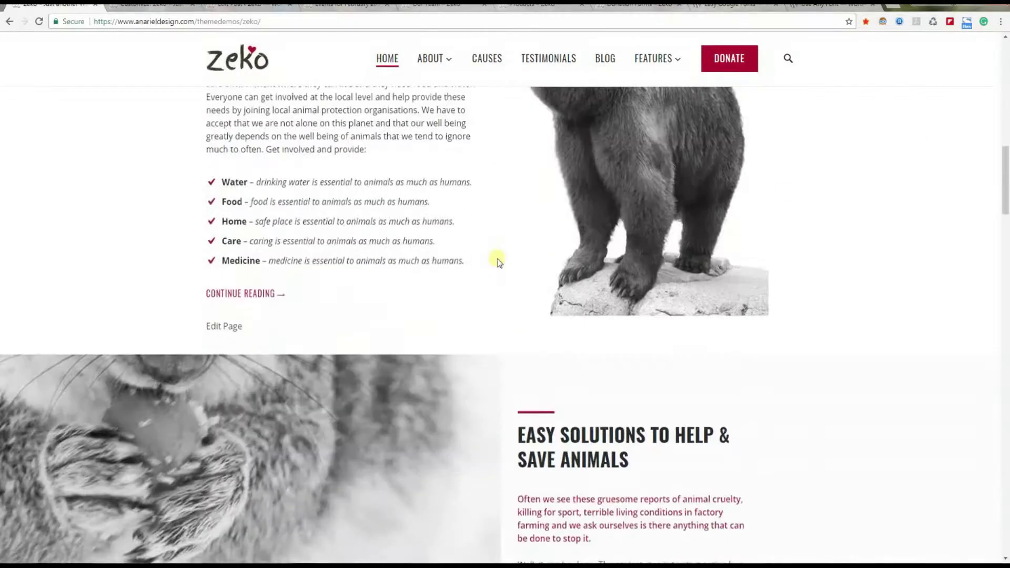
{"action": "scroll", "coordinate": [498, 263], "scroll_direction": "down", "scroll_amount": 10}
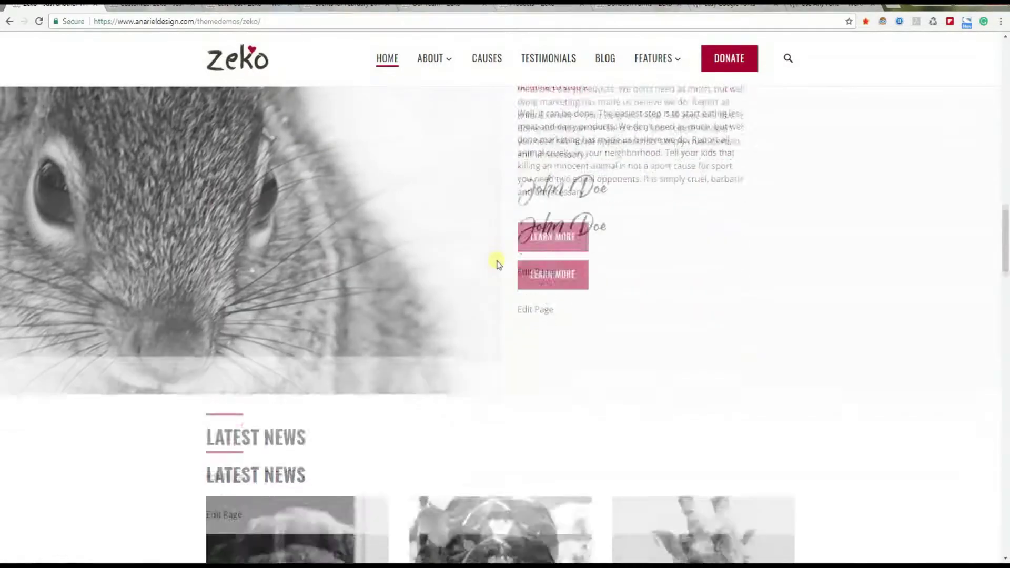
{"action": "scroll", "coordinate": [498, 260], "scroll_direction": "down", "scroll_amount": 8}
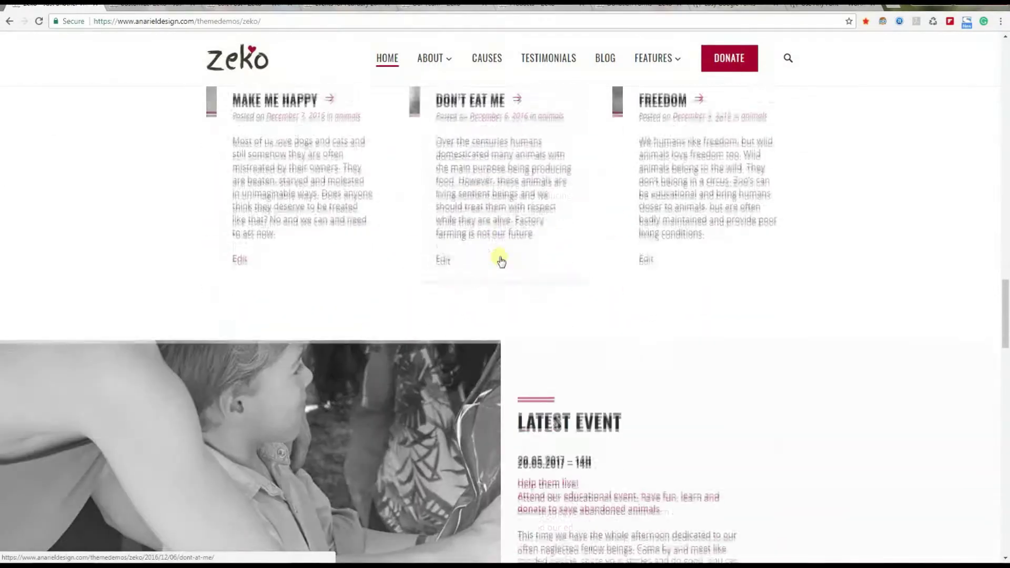
{"action": "scroll", "coordinate": [498, 256], "scroll_direction": "down", "scroll_amount": 9}
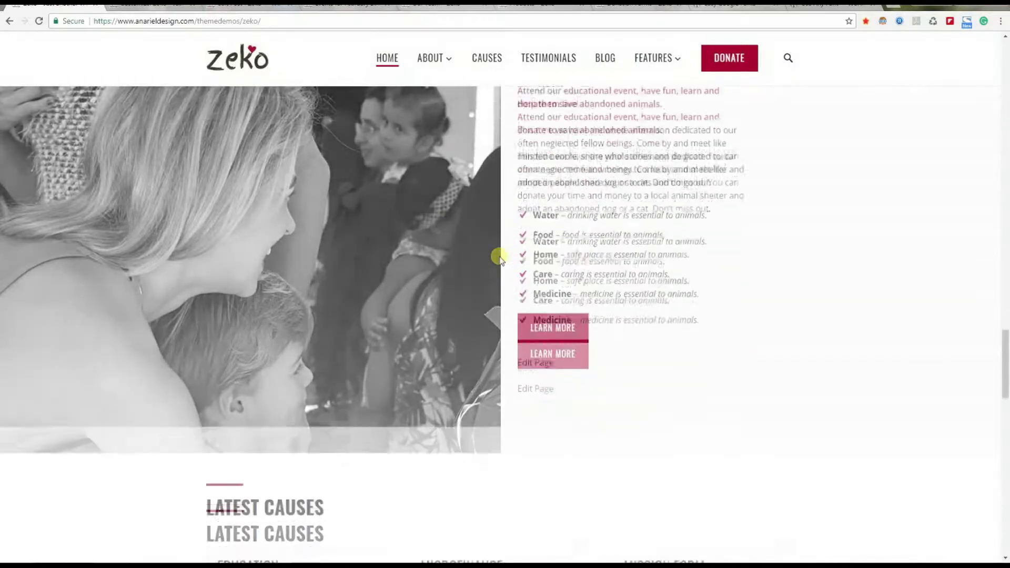
{"action": "scroll", "coordinate": [500, 258], "scroll_direction": "down", "scroll_amount": 7}
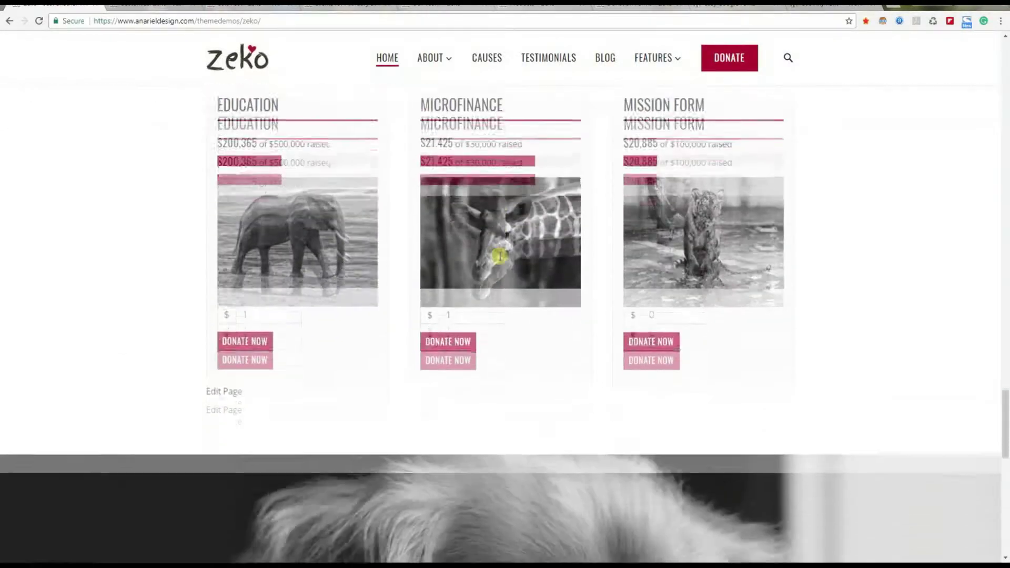
{"action": "scroll", "coordinate": [499, 256], "scroll_direction": "down", "scroll_amount": 8}
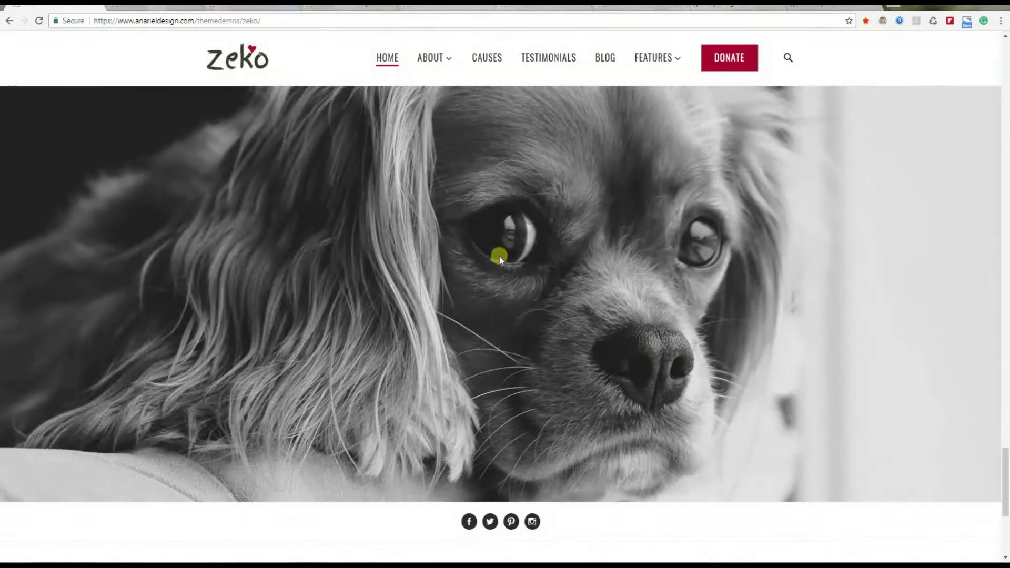
{"action": "scroll", "coordinate": [499, 258], "scroll_direction": "down", "scroll_amount": 1}
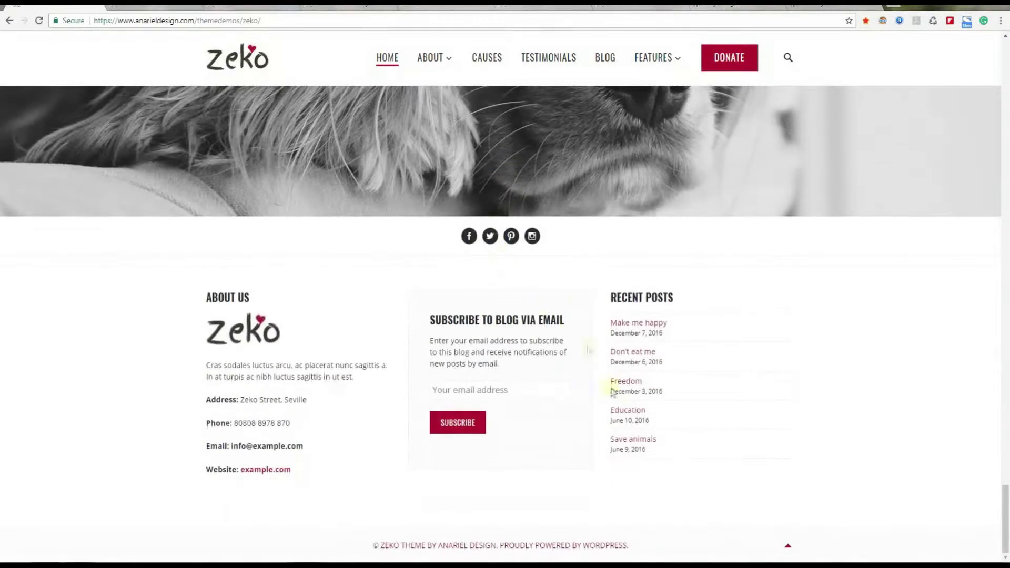
{"action": "left_click", "coordinate": [787, 545]}
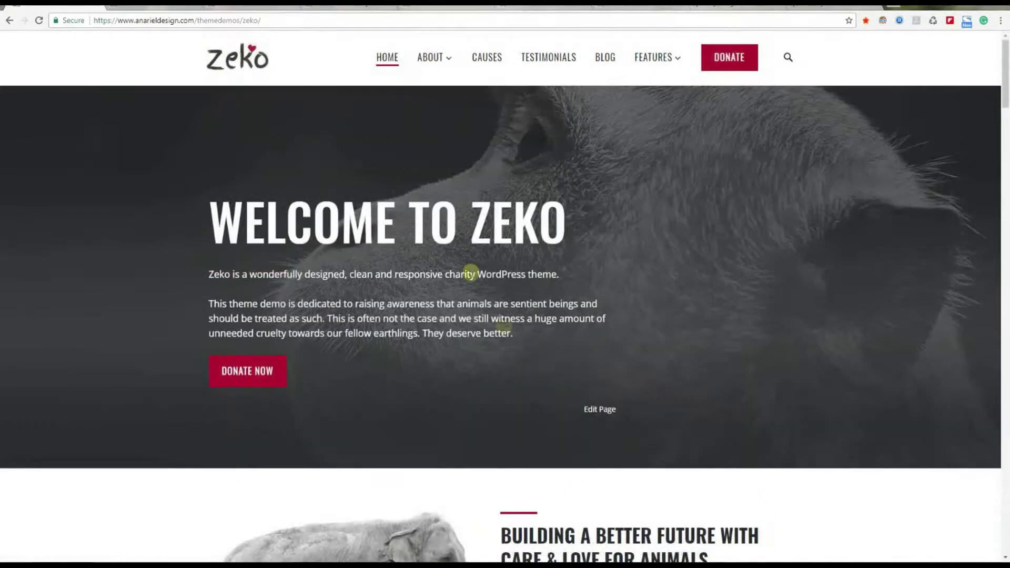
{"action": "left_click", "coordinate": [430, 57]}
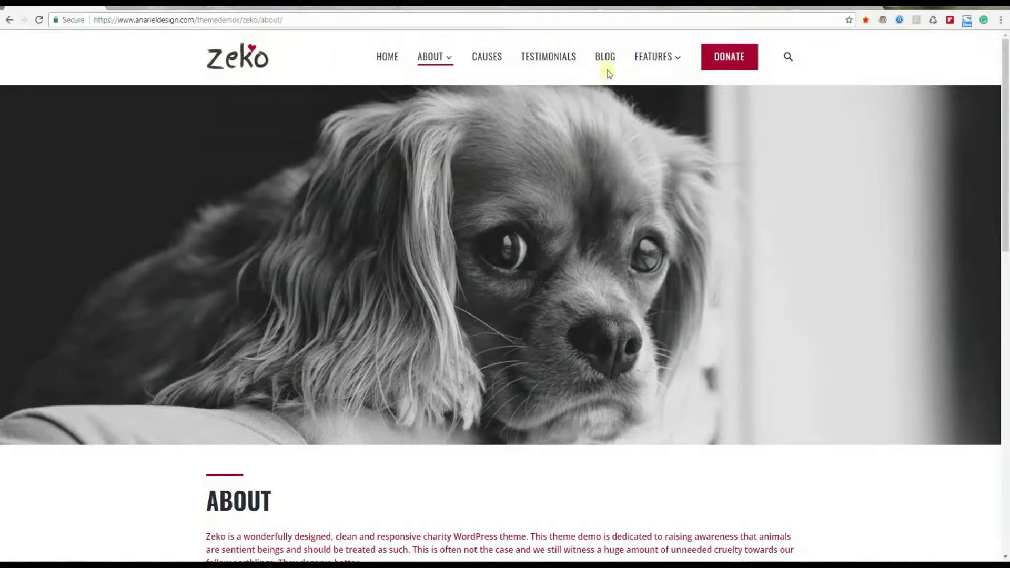
{"action": "left_click", "coordinate": [604, 57]}
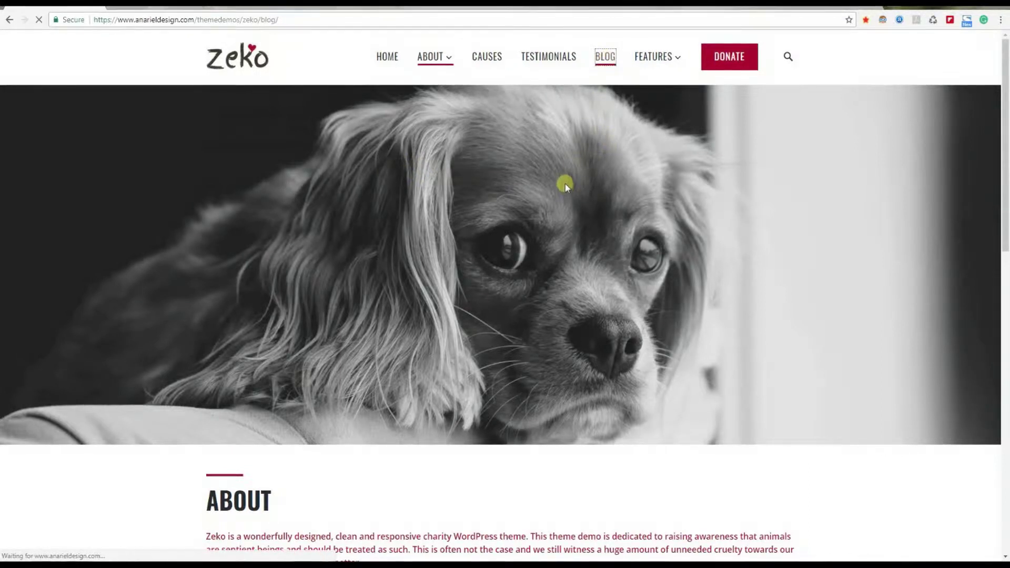
{"action": "scroll", "coordinate": [565, 184], "scroll_direction": "down", "scroll_amount": 15}
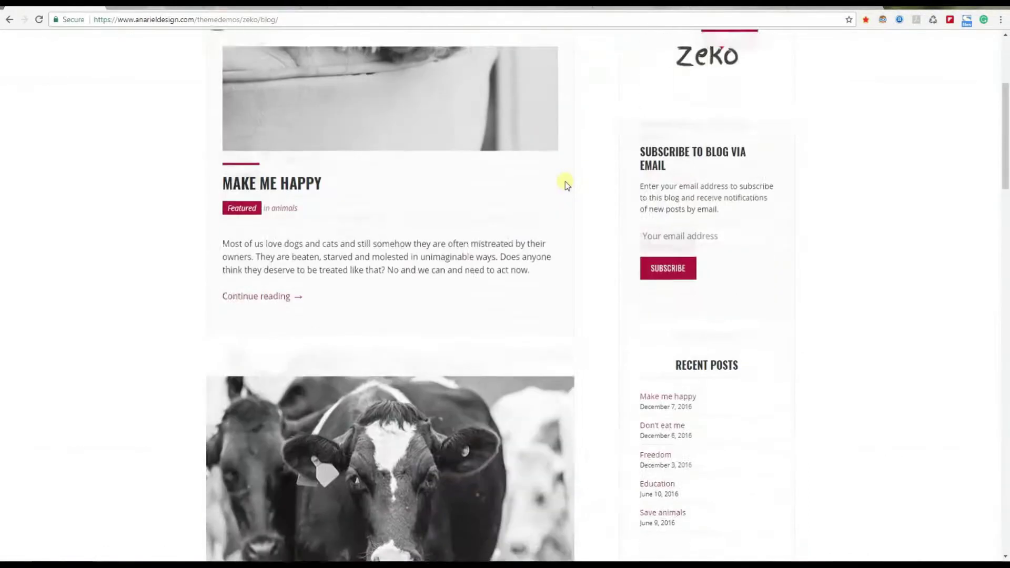
{"action": "scroll", "coordinate": [565, 184], "scroll_direction": "down", "scroll_amount": 10}
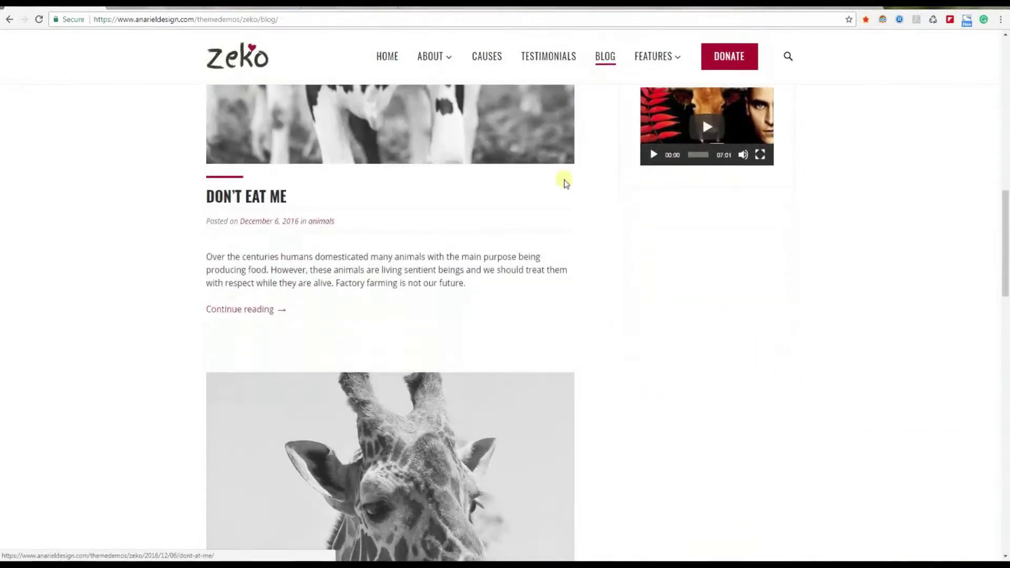
{"action": "scroll", "coordinate": [565, 184], "scroll_direction": "down", "scroll_amount": 4}
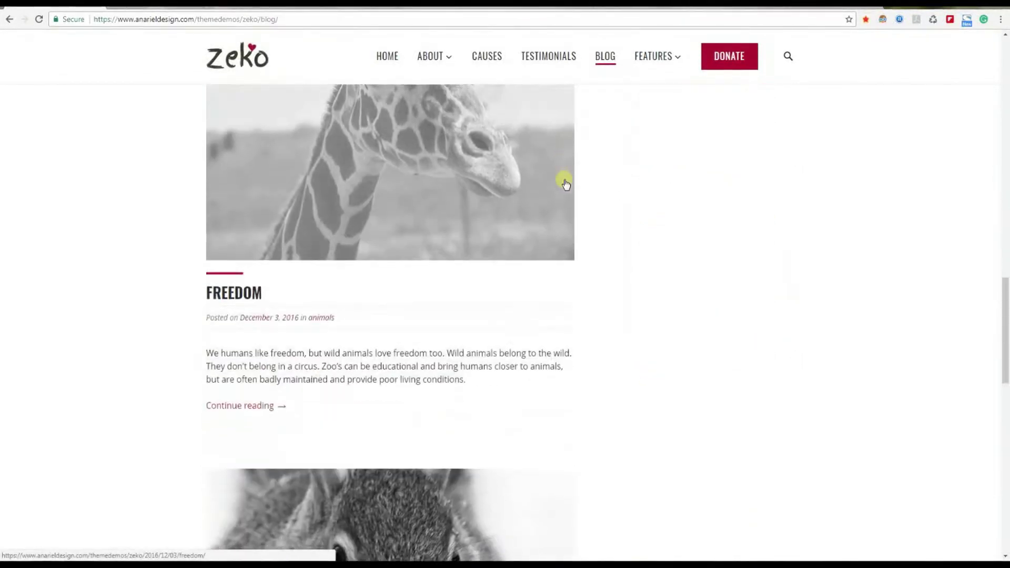
{"action": "scroll", "coordinate": [564, 184], "scroll_direction": "up", "scroll_amount": 6}
{"action": "scroll", "coordinate": [564, 184], "scroll_direction": "up", "scroll_amount": 7}
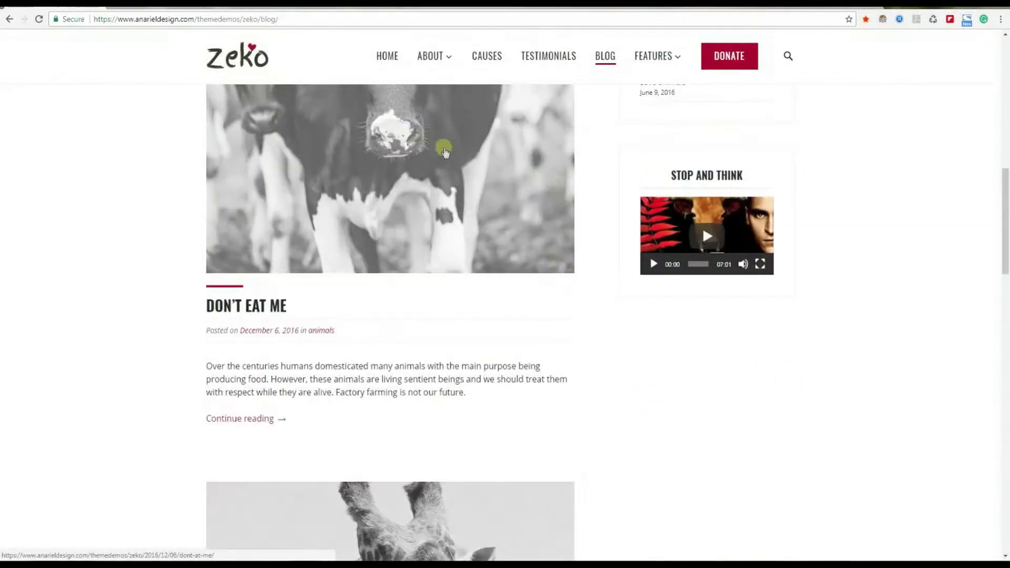
{"action": "left_click", "coordinate": [247, 61]}
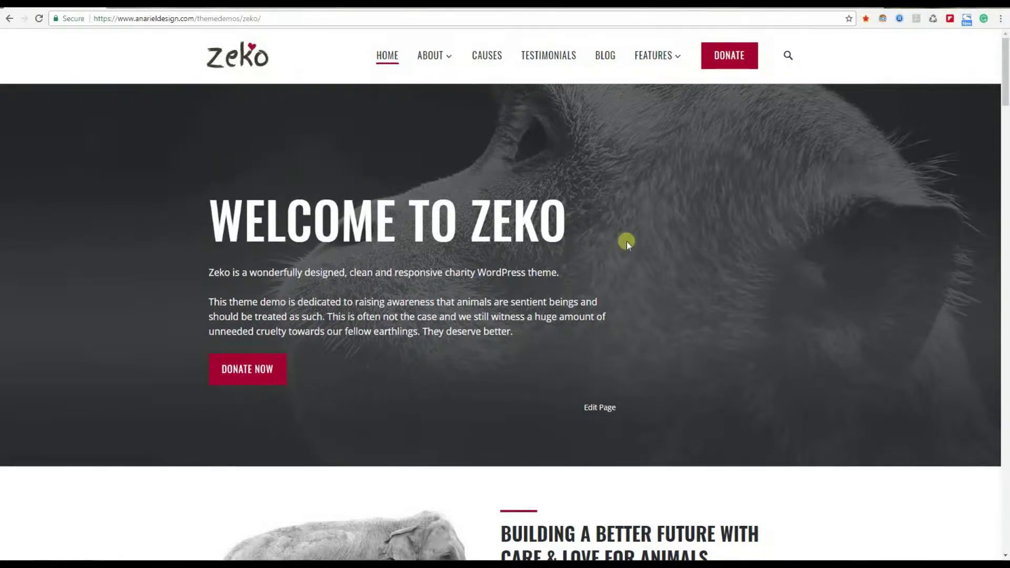
{"action": "scroll", "coordinate": [626, 241], "scroll_direction": "down", "scroll_amount": 2}
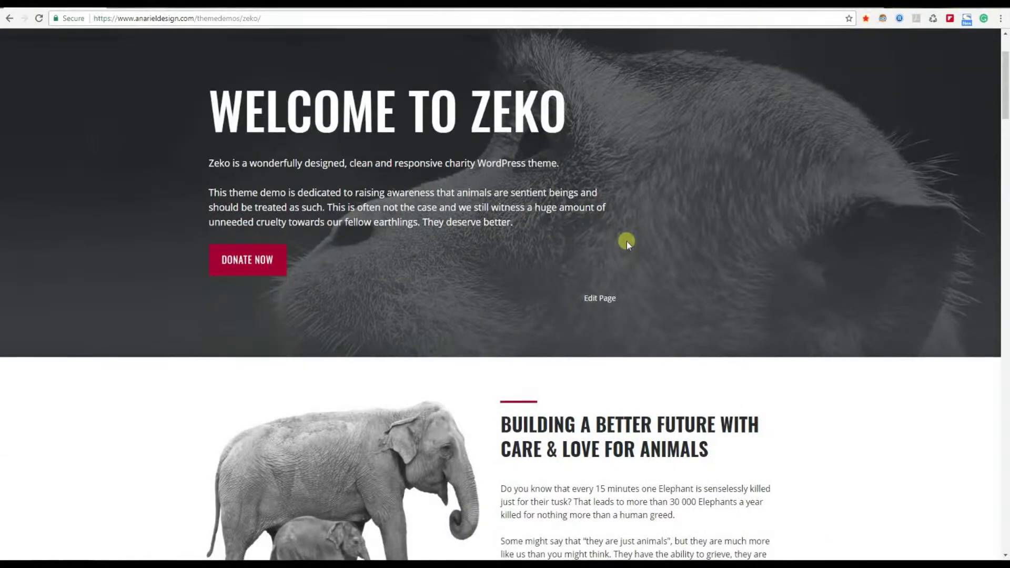
Scan the home page, then open the Header Static demo from Features > Header Options.
{"action": "scroll", "coordinate": [626, 241], "scroll_direction": "down", "scroll_amount": 3}
{"action": "scroll", "coordinate": [626, 241], "scroll_direction": "up", "scroll_amount": 5}
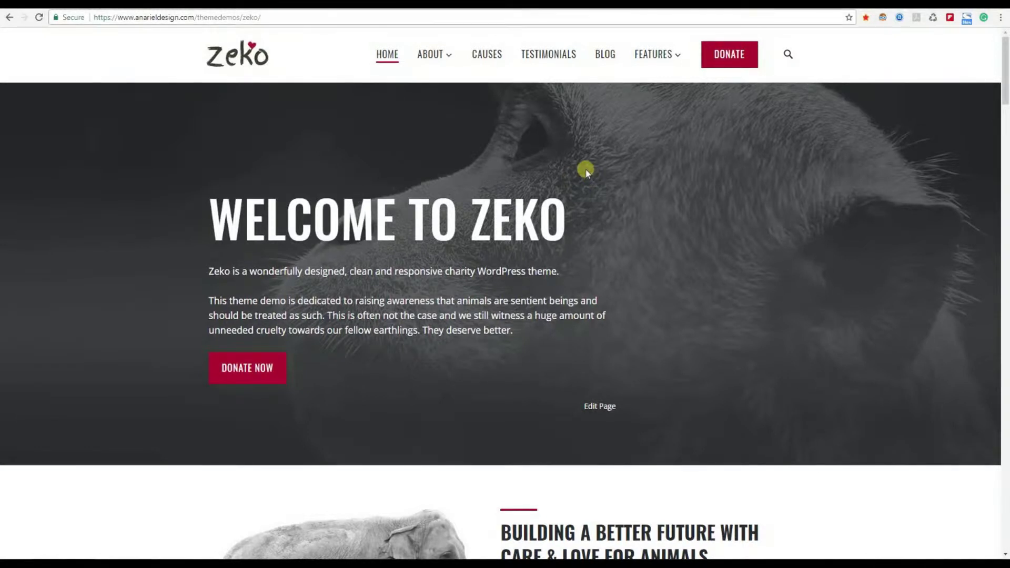
{"action": "scroll", "coordinate": [585, 171], "scroll_direction": "down", "scroll_amount": 7}
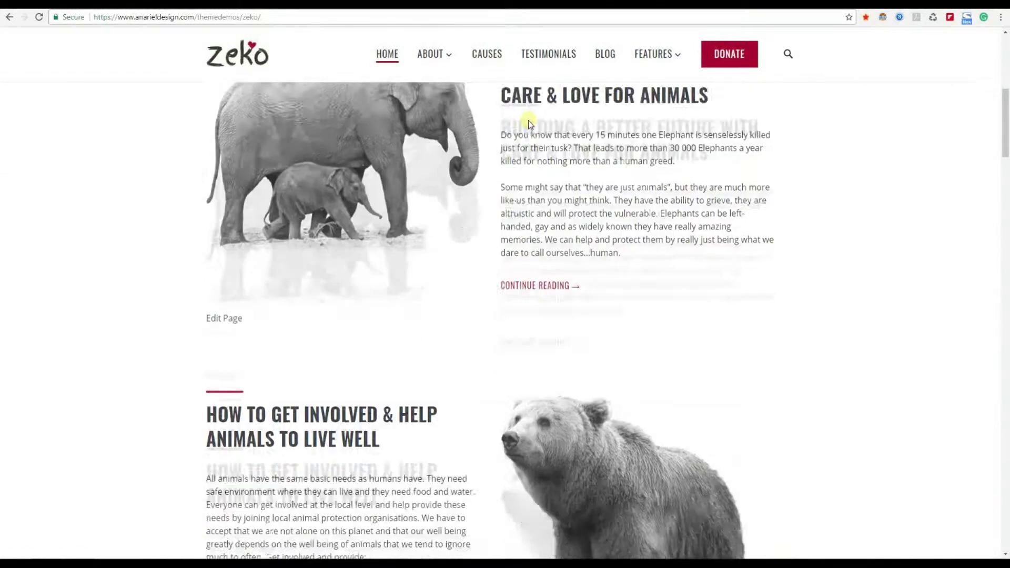
{"action": "scroll", "coordinate": [525, 121], "scroll_direction": "up", "scroll_amount": 8}
{"action": "mouse_move", "coordinate": [663, 57]}
{"action": "mouse_move", "coordinate": [748, 197]}
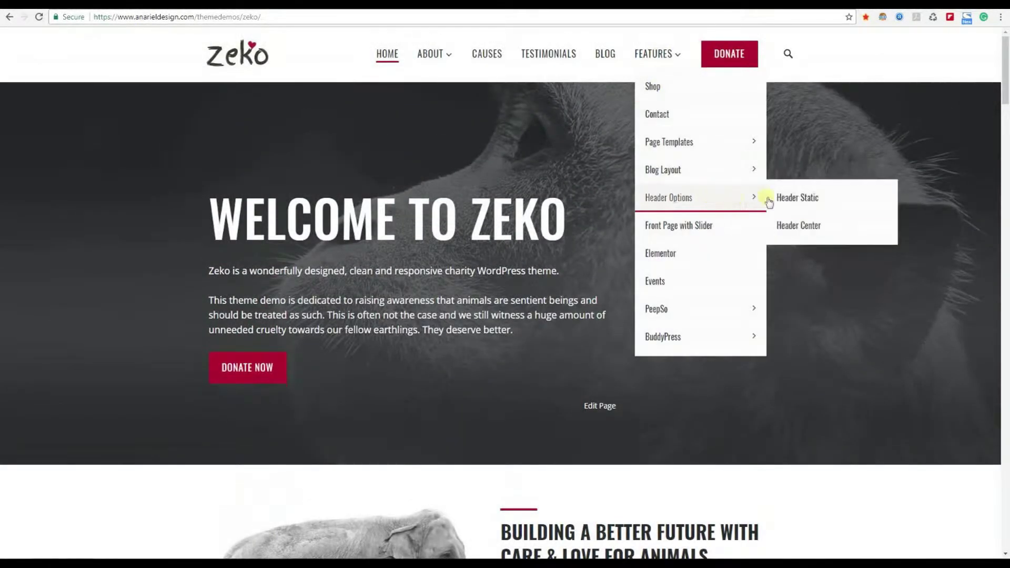
{"action": "left_click", "coordinate": [806, 203]}
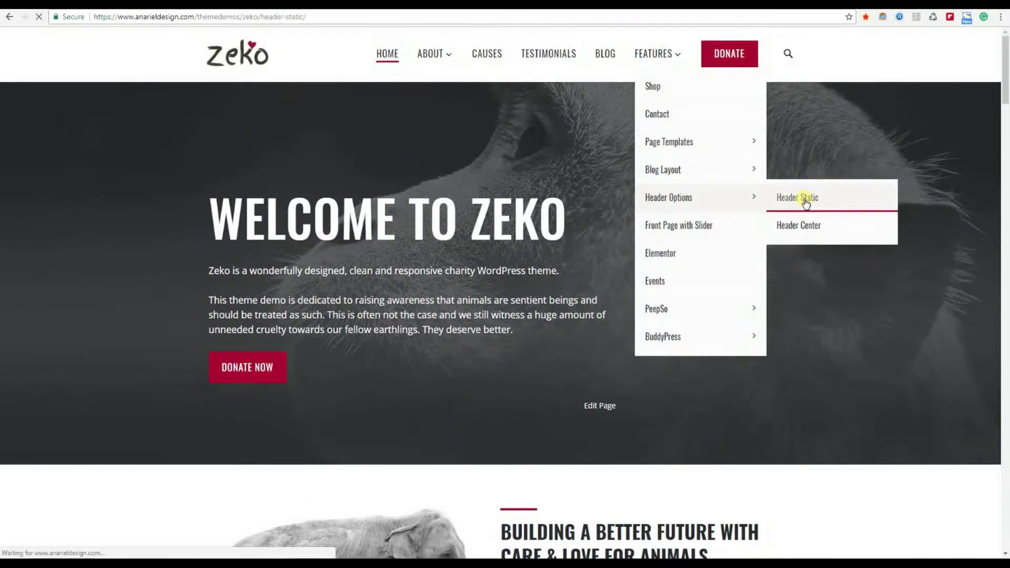
Open the Header Center demo page from Features > Header Options.
{"action": "scroll", "coordinate": [795, 198], "scroll_direction": "down", "scroll_amount": 5}
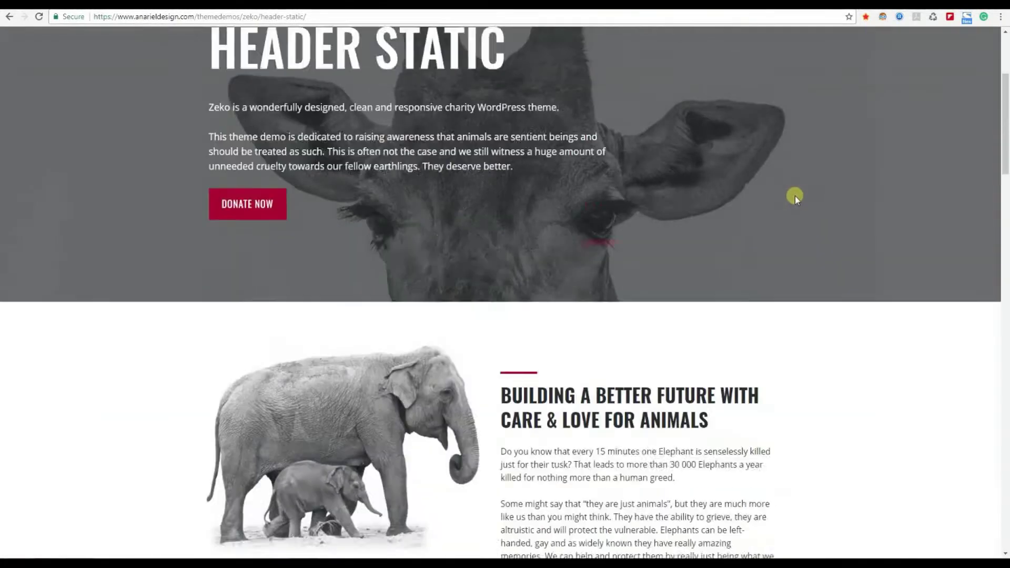
{"action": "scroll", "coordinate": [794, 196], "scroll_direction": "up", "scroll_amount": 5}
{"action": "mouse_move", "coordinate": [667, 63]}
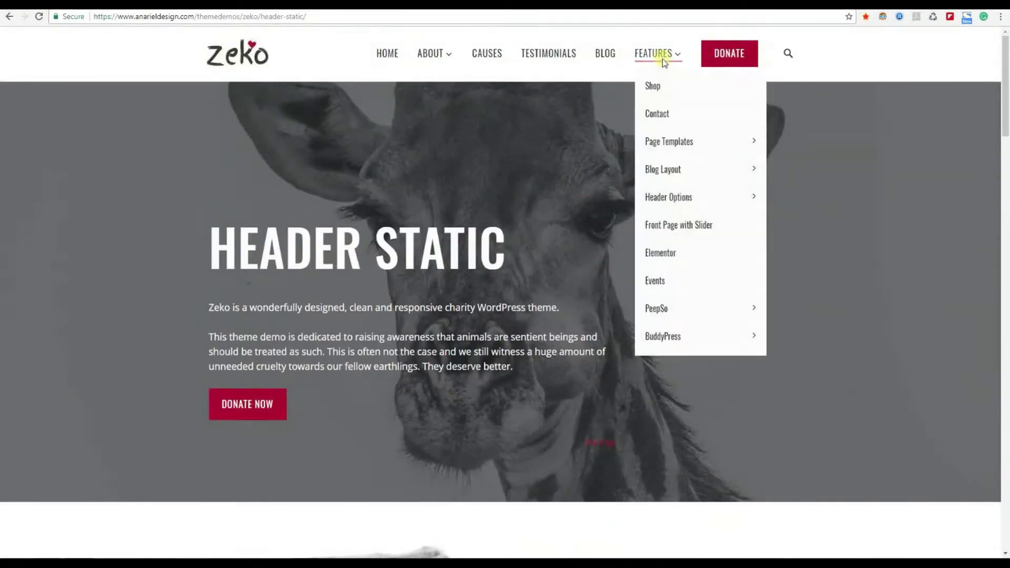
{"action": "mouse_move", "coordinate": [710, 166]}
{"action": "mouse_move", "coordinate": [733, 199]}
{"action": "left_click", "coordinate": [795, 225]}
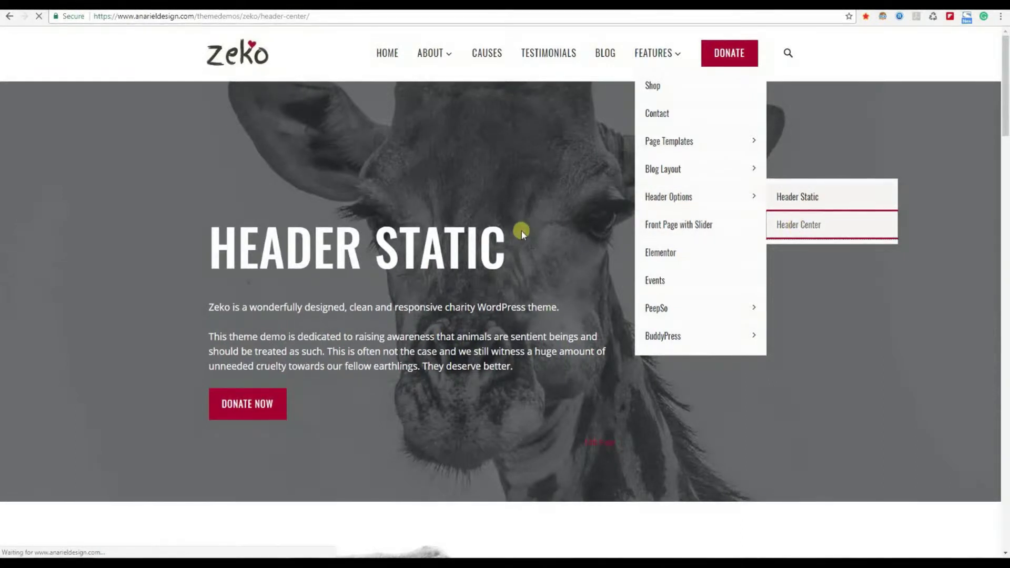
Browse the Header Center page, return to the Zeko home page, and bring the mobile-size window forward.
{"action": "scroll", "coordinate": [521, 231], "scroll_direction": "down", "scroll_amount": 2}
{"action": "scroll", "coordinate": [522, 231], "scroll_direction": "down", "scroll_amount": 5}
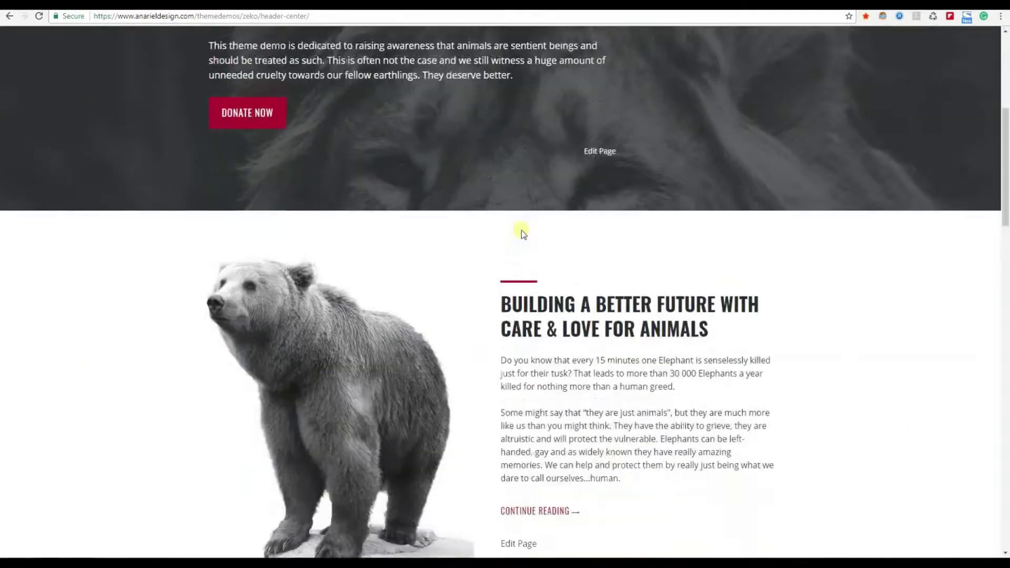
{"action": "scroll", "coordinate": [521, 229], "scroll_direction": "up", "scroll_amount": 8}
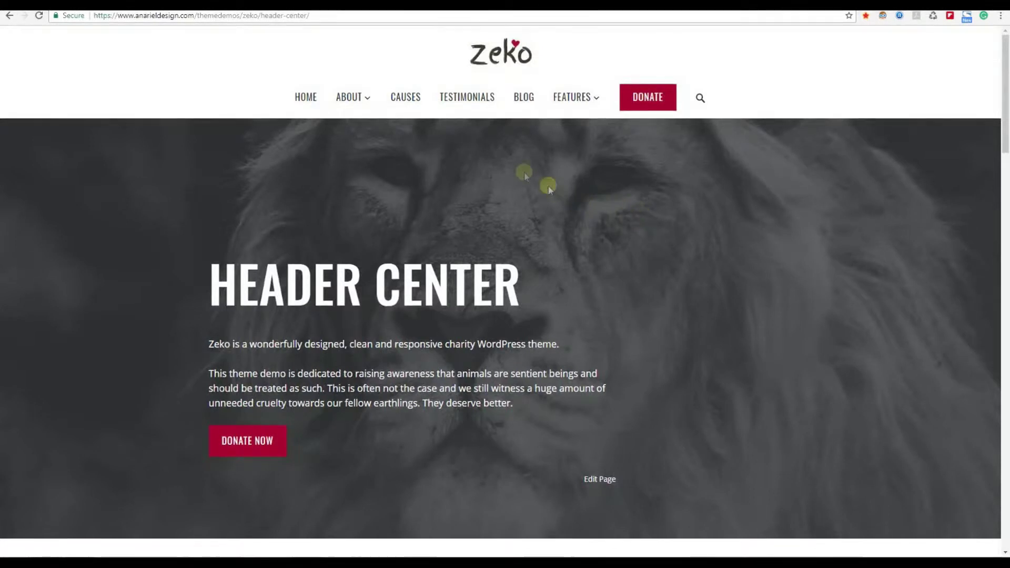
{"action": "left_click", "coordinate": [500, 60]}
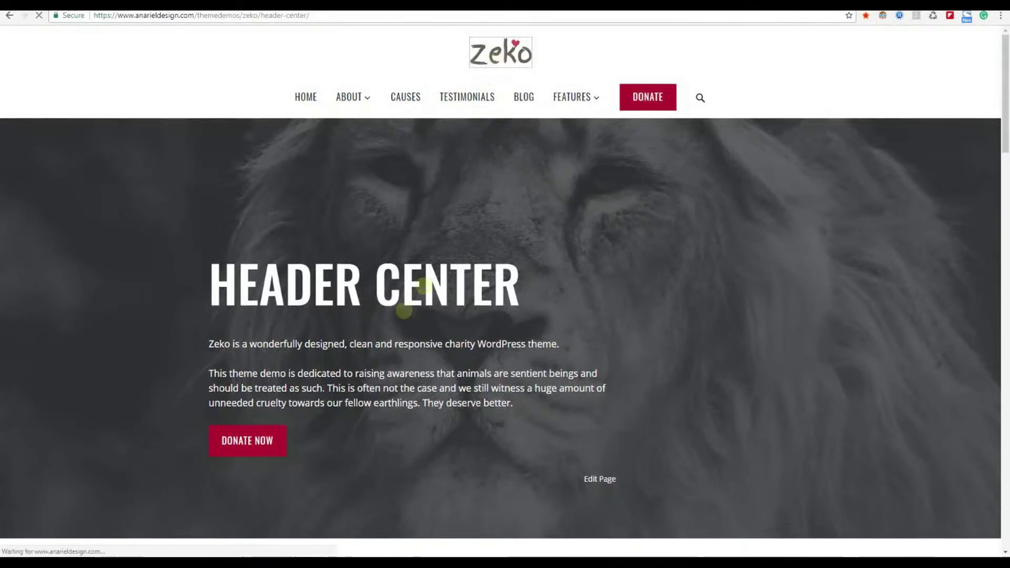
{"action": "mouse_move", "coordinate": [307, 562]}
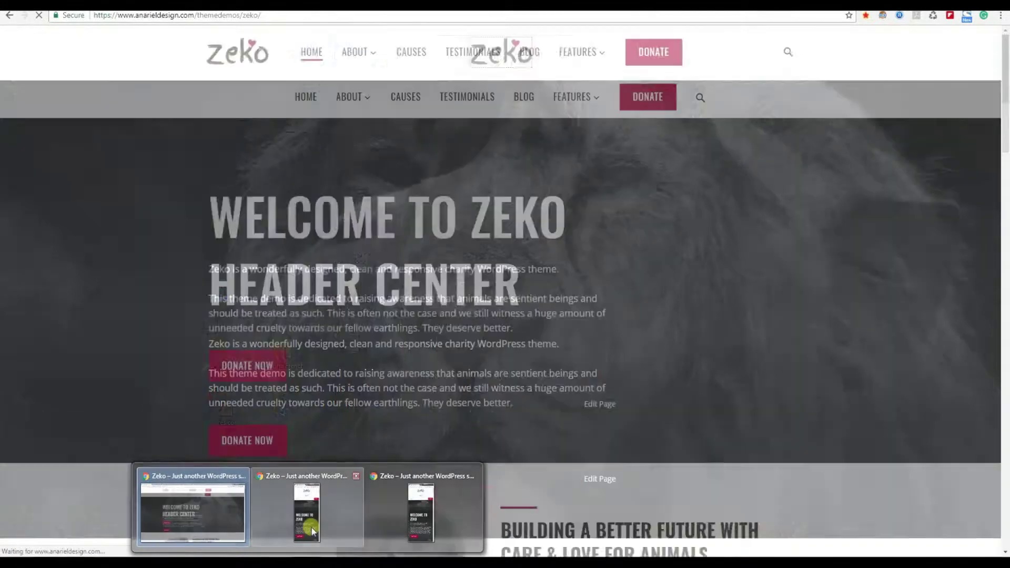
{"action": "left_click", "coordinate": [307, 513]}
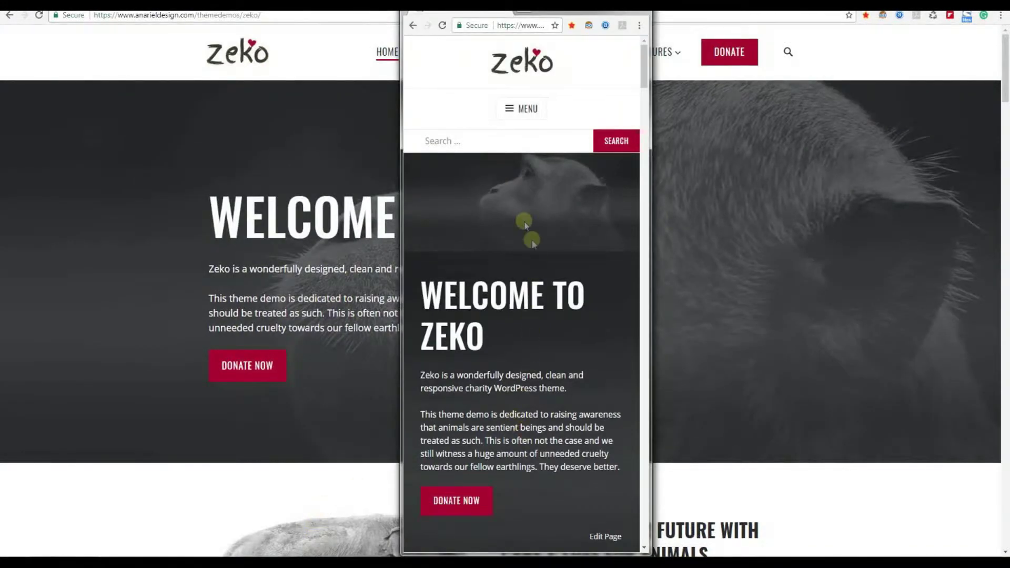
{"action": "scroll", "coordinate": [524, 219], "scroll_direction": "down", "scroll_amount": 8}
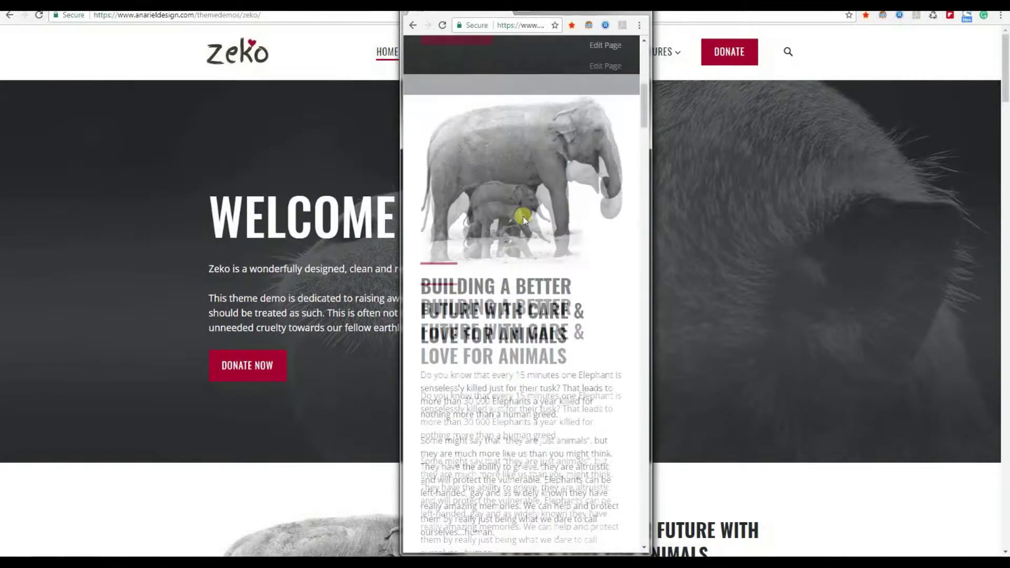
{"action": "scroll", "coordinate": [523, 218], "scroll_direction": "up", "scroll_amount": 10}
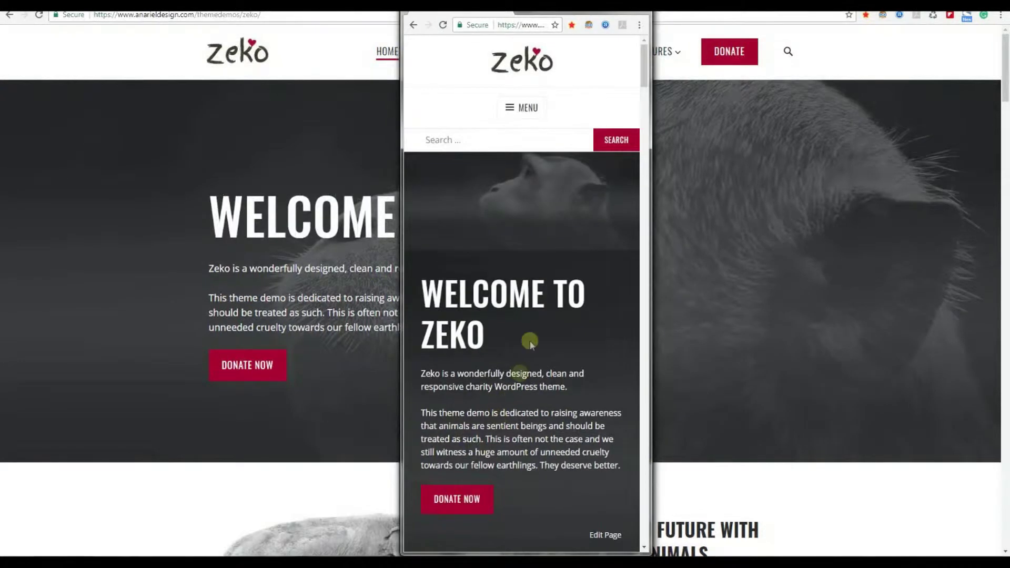
{"action": "scroll", "coordinate": [530, 335], "scroll_direction": "down", "scroll_amount": 3}
{"action": "scroll", "coordinate": [530, 336], "scroll_direction": "down", "scroll_amount": 10}
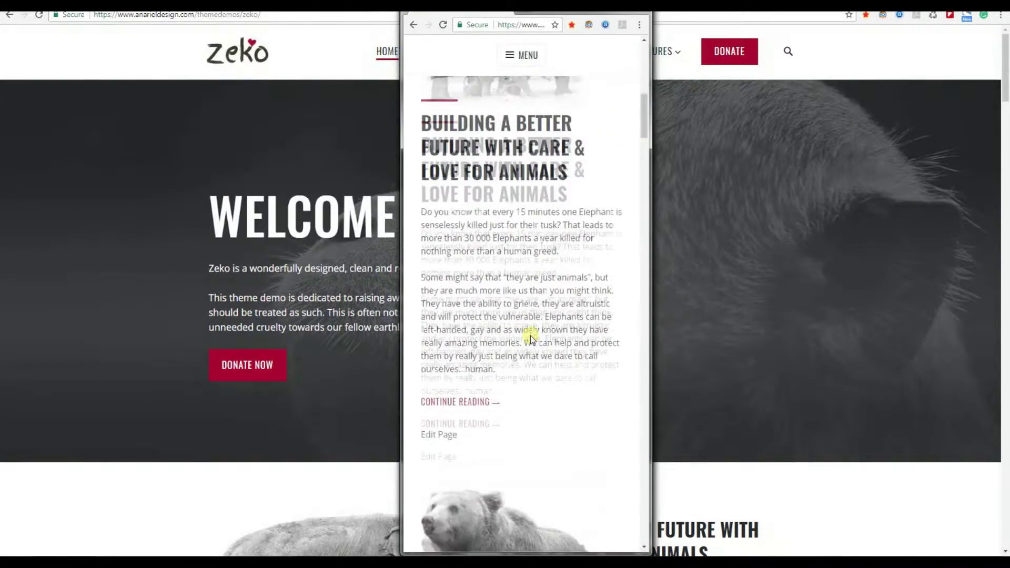
{"action": "left_click", "coordinate": [164, 298]}
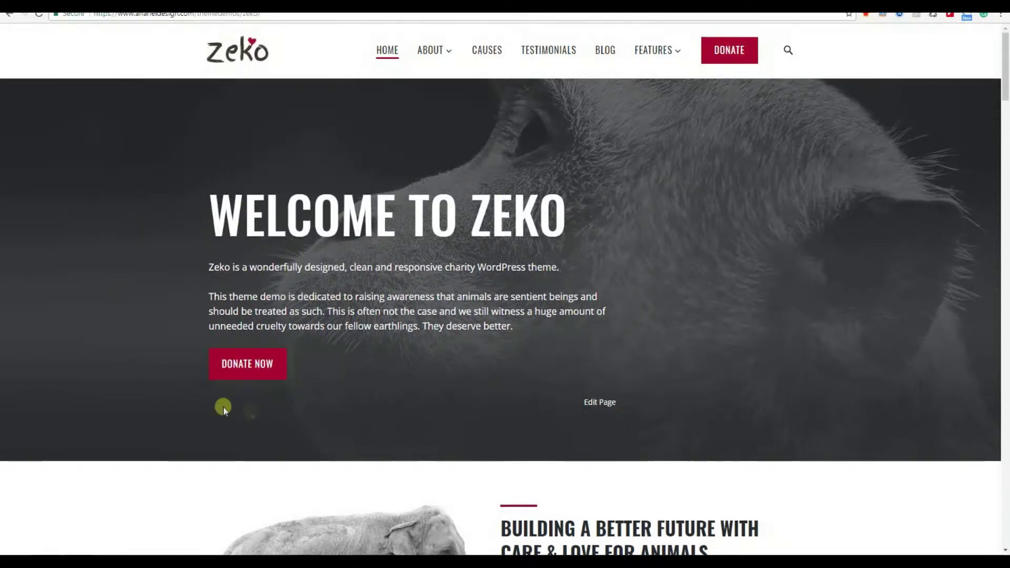
Open the Front Page with Slider demo and advance its hero slider two images.
{"action": "scroll", "coordinate": [693, 305], "scroll_direction": "down", "scroll_amount": 1}
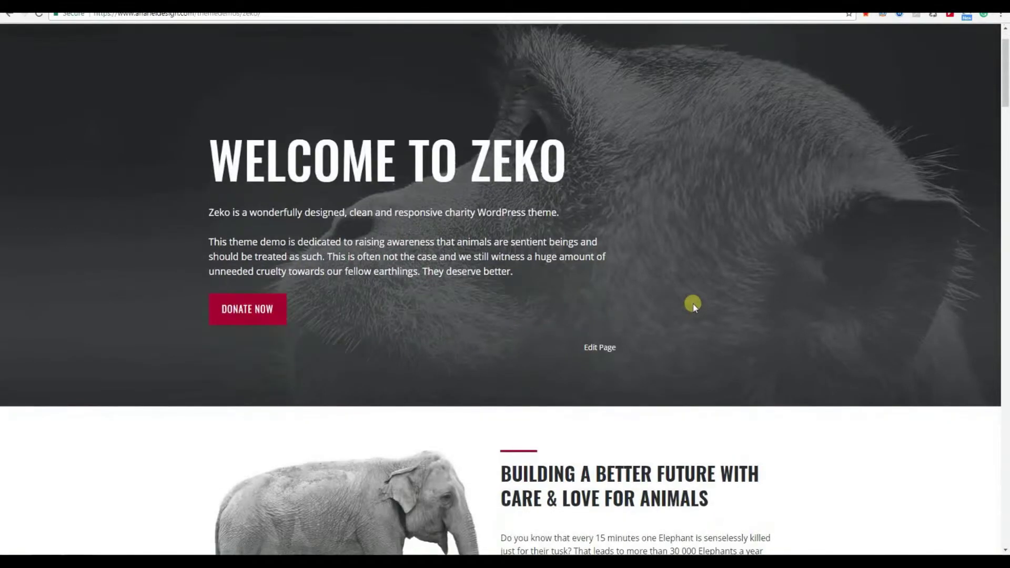
{"action": "scroll", "coordinate": [693, 305], "scroll_direction": "up", "scroll_amount": 1}
{"action": "mouse_move", "coordinate": [652, 47]}
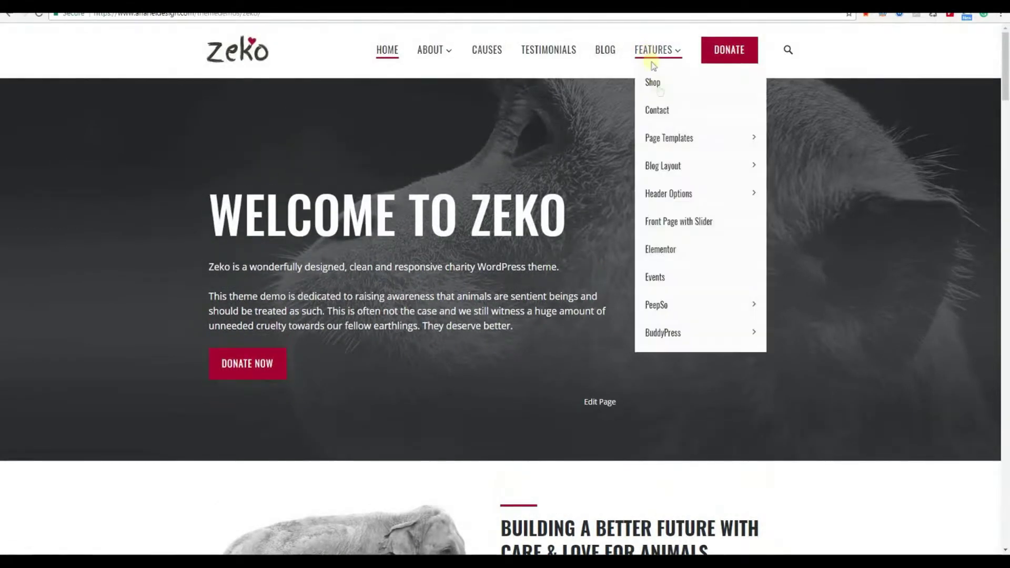
{"action": "left_click", "coordinate": [673, 222]}
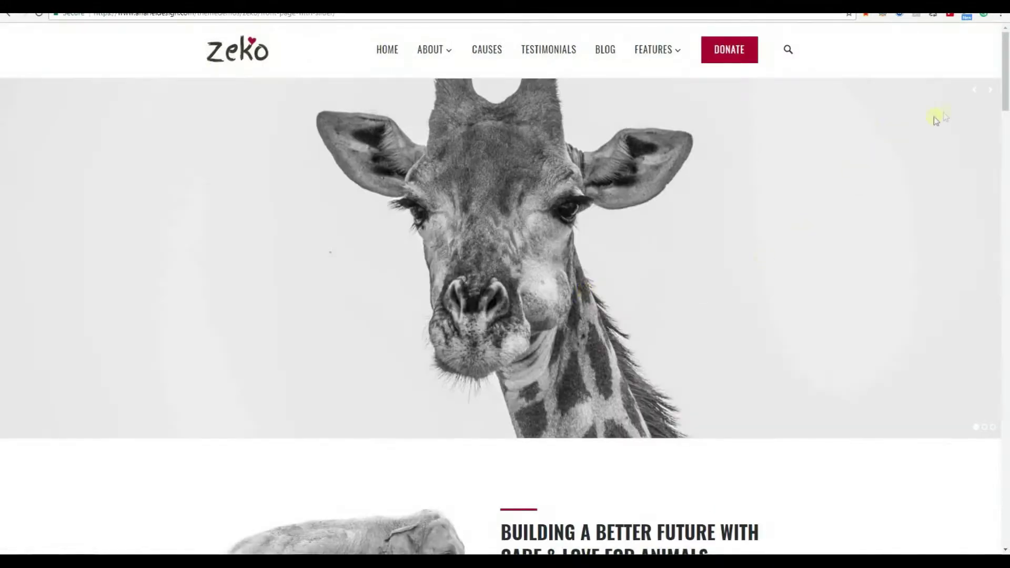
{"action": "left_click", "coordinate": [988, 90]}
{"action": "left_click", "coordinate": [988, 90]}
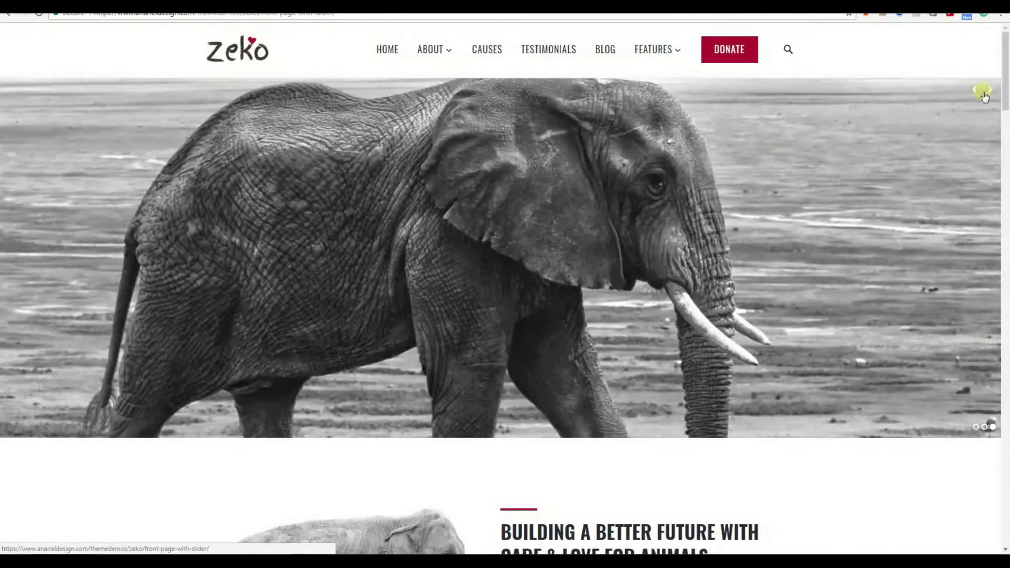
Return to the Zeko home page and scroll through all its front-page sections.
{"action": "left_click", "coordinate": [236, 58]}
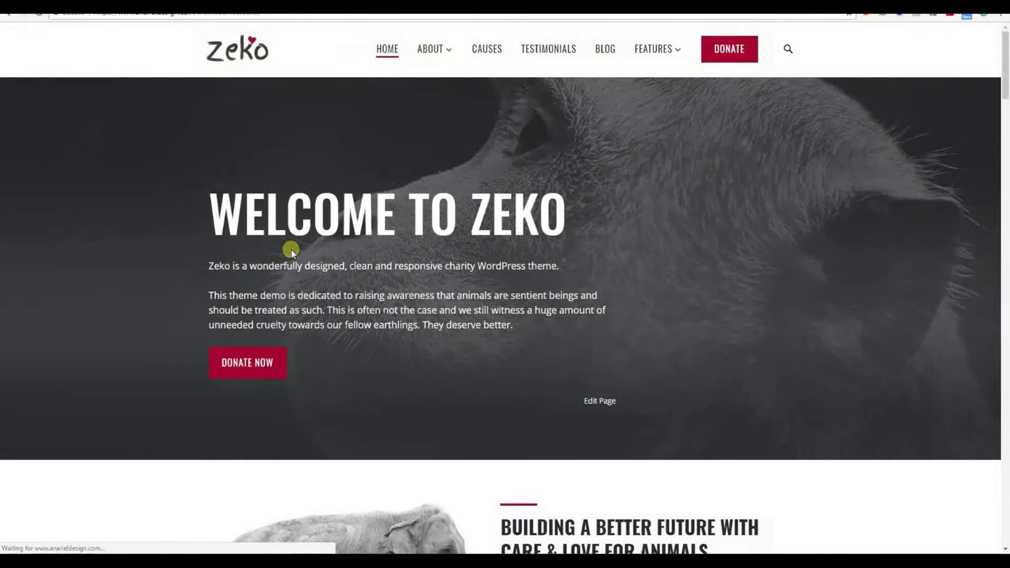
{"action": "scroll", "coordinate": [709, 296], "scroll_direction": "down", "scroll_amount": 2}
{"action": "scroll", "coordinate": [709, 296], "scroll_direction": "down", "scroll_amount": 4}
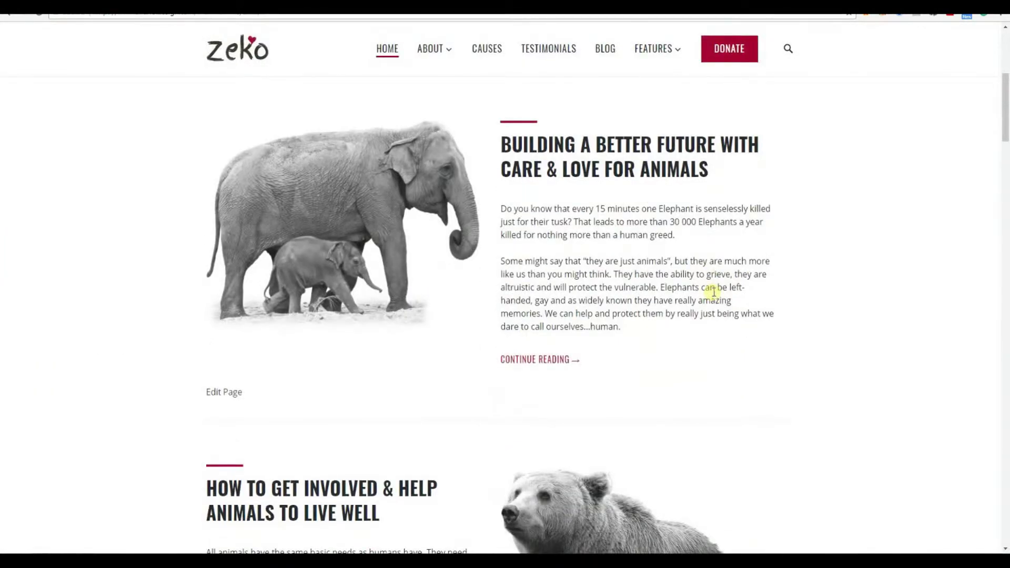
{"action": "scroll", "coordinate": [715, 291], "scroll_direction": "down", "scroll_amount": 4}
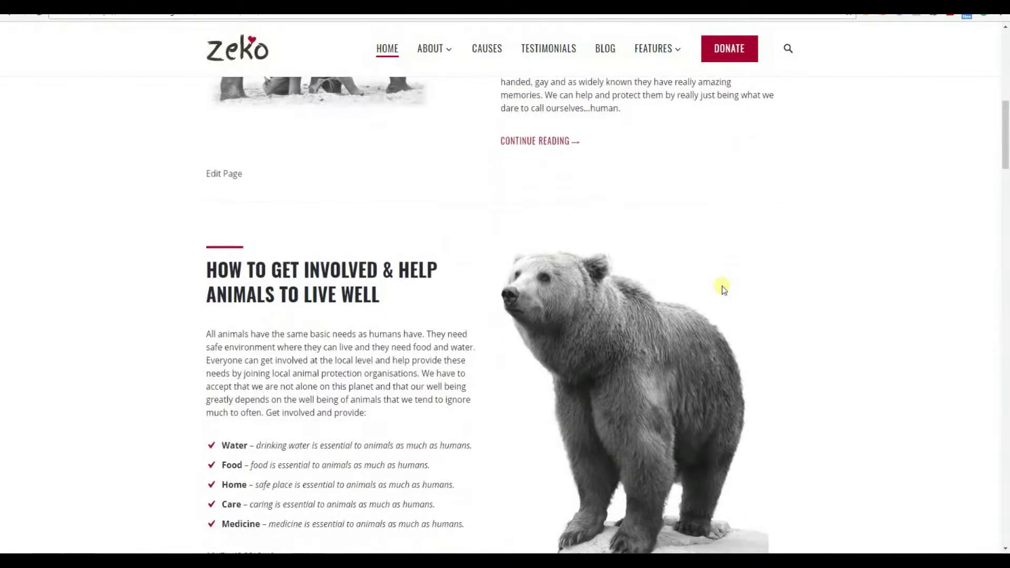
{"action": "scroll", "coordinate": [723, 288], "scroll_direction": "down", "scroll_amount": 1}
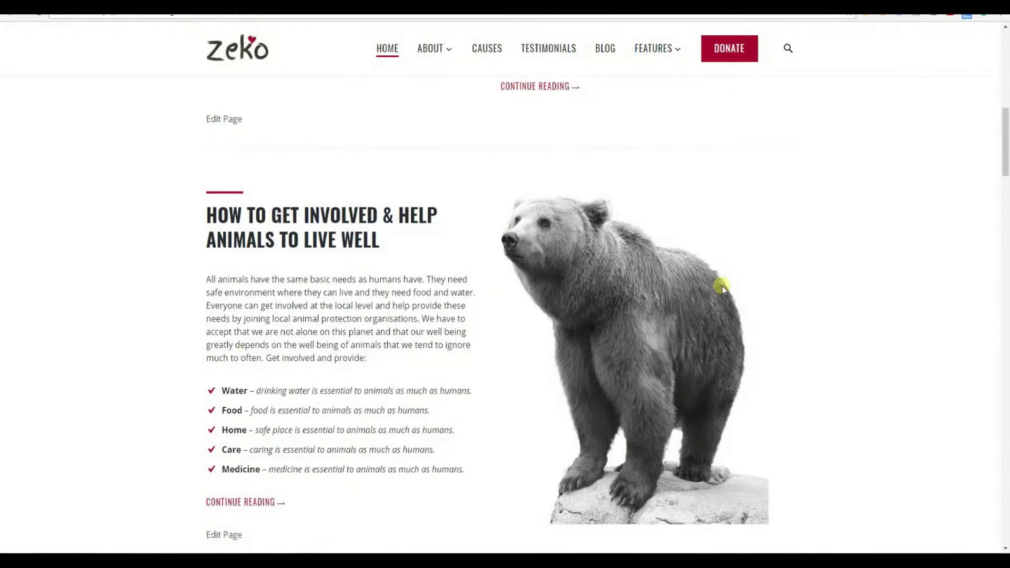
{"action": "scroll", "coordinate": [723, 288], "scroll_direction": "down", "scroll_amount": 1}
{"action": "scroll", "coordinate": [721, 286], "scroll_direction": "up", "scroll_amount": 6}
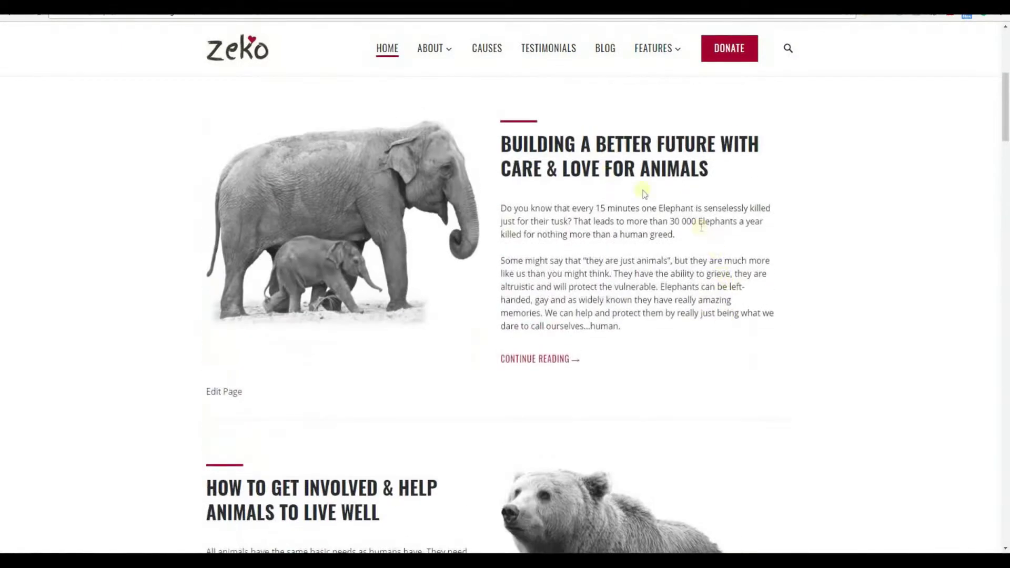
{"action": "scroll", "coordinate": [666, 189], "scroll_direction": "down", "scroll_amount": 4}
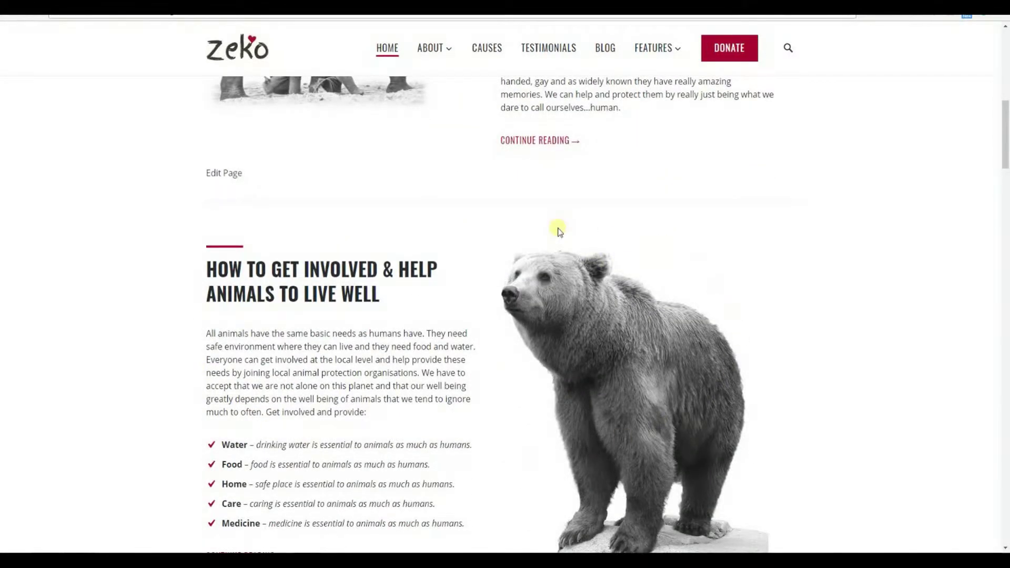
{"action": "scroll", "coordinate": [558, 230], "scroll_direction": "down", "scroll_amount": 2}
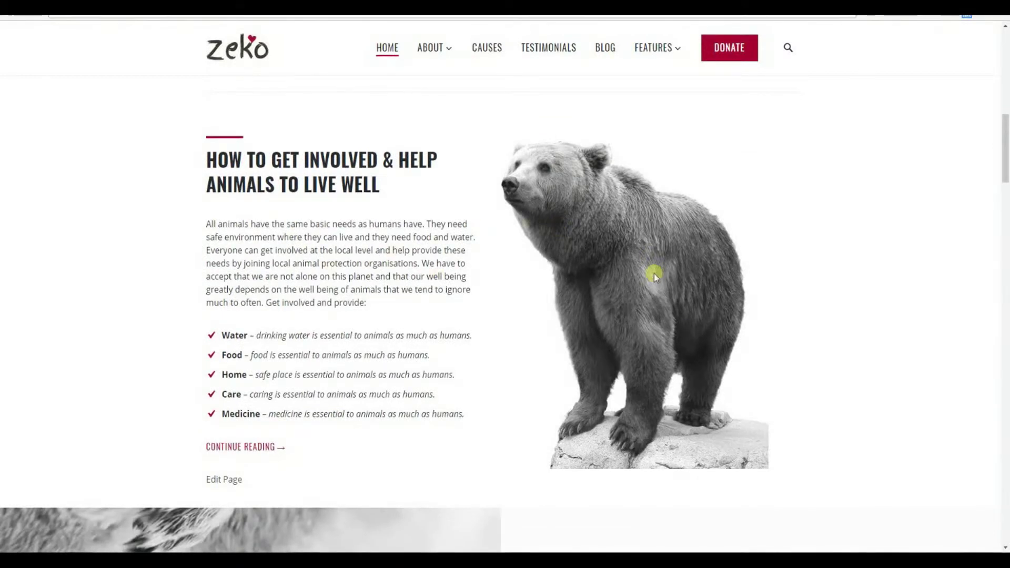
{"action": "scroll", "coordinate": [652, 271], "scroll_direction": "down", "scroll_amount": 2}
{"action": "scroll", "coordinate": [651, 268], "scroll_direction": "down", "scroll_amount": 6}
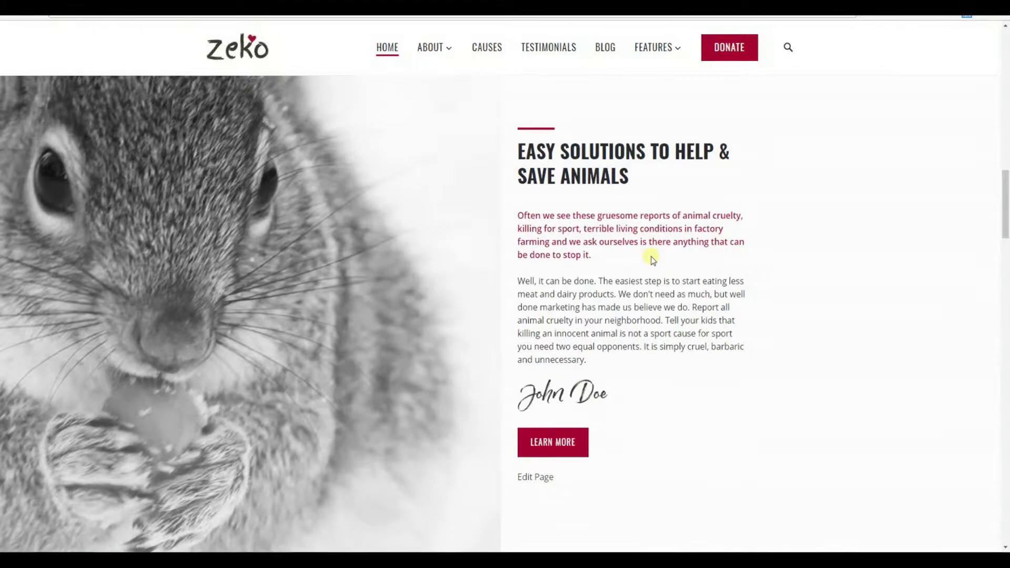
{"action": "scroll", "coordinate": [652, 259], "scroll_direction": "down", "scroll_amount": 1}
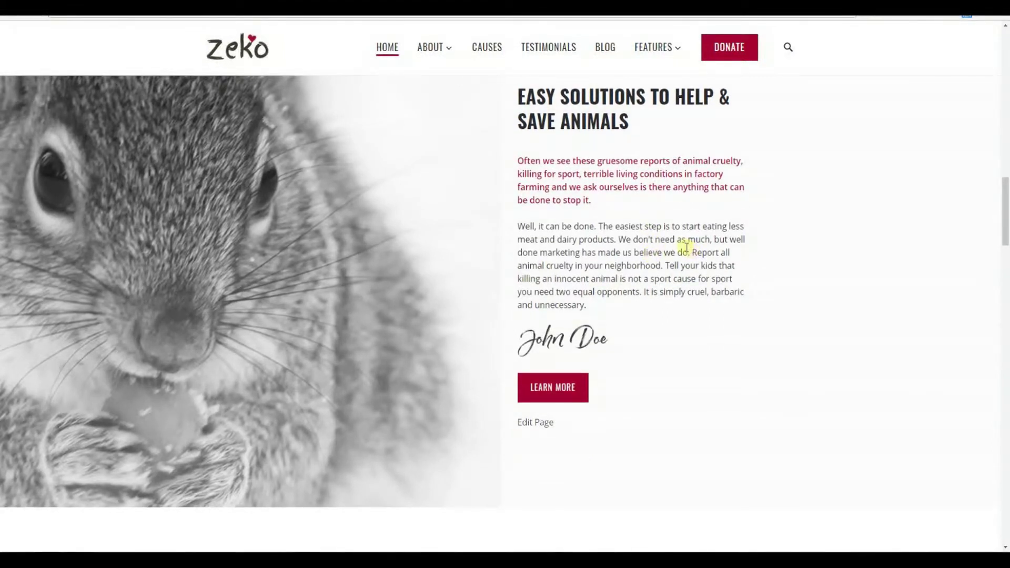
{"action": "scroll", "coordinate": [685, 247], "scroll_direction": "down", "scroll_amount": 6}
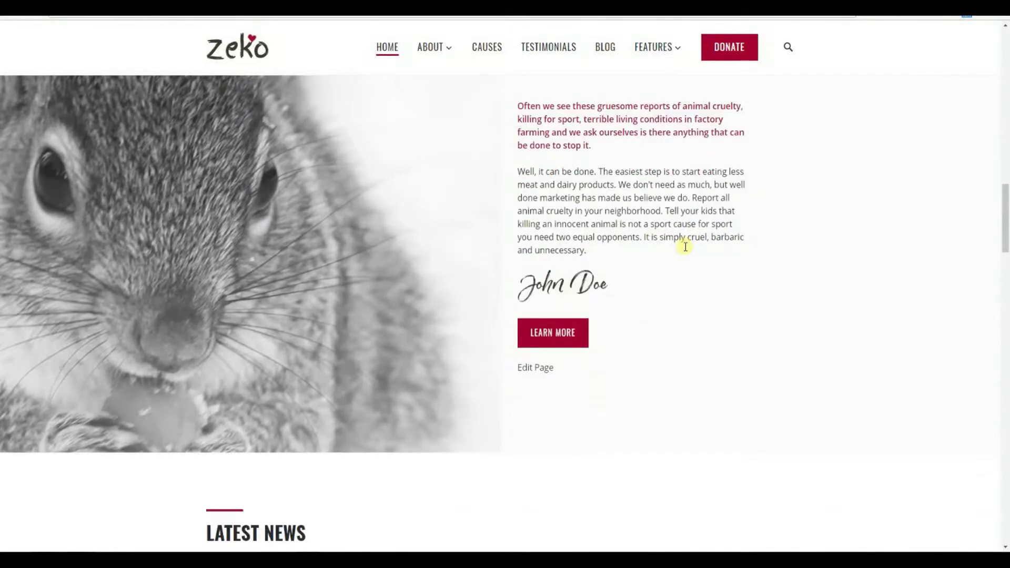
{"action": "scroll", "coordinate": [685, 250], "scroll_direction": "down", "scroll_amount": 9}
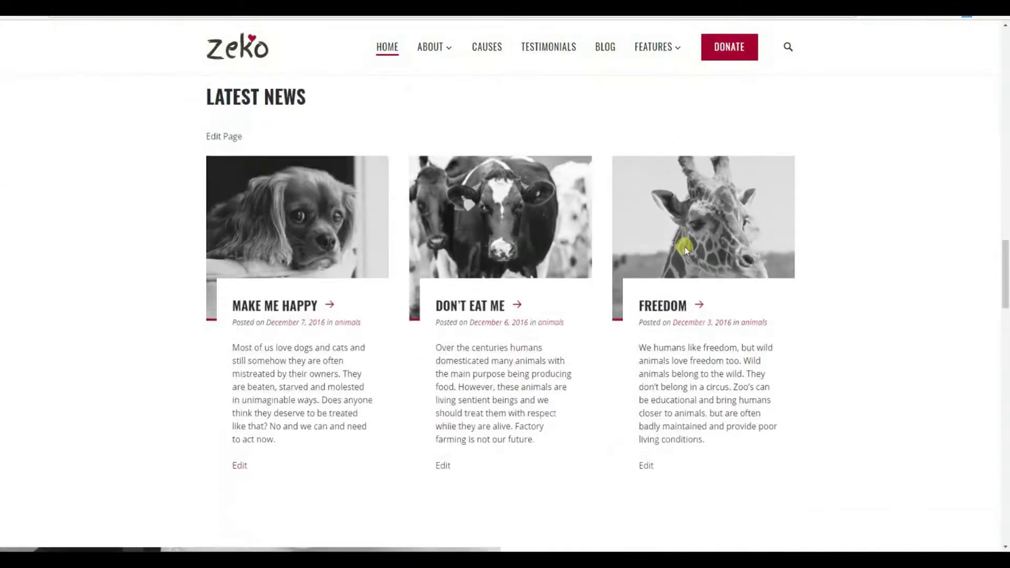
{"action": "scroll", "coordinate": [683, 246], "scroll_direction": "down", "scroll_amount": 10}
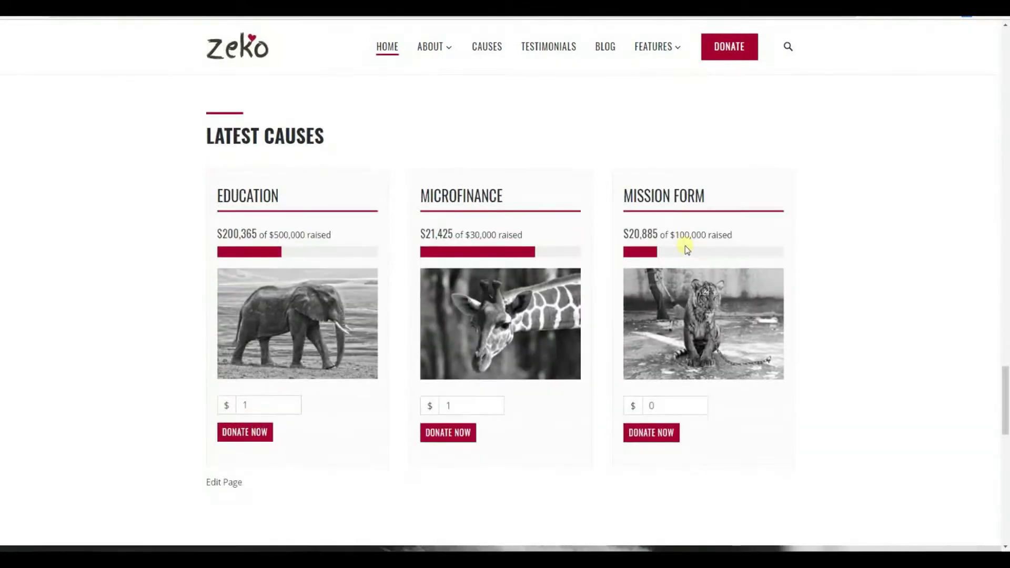
{"action": "scroll", "coordinate": [686, 248], "scroll_direction": "up", "scroll_amount": 8}
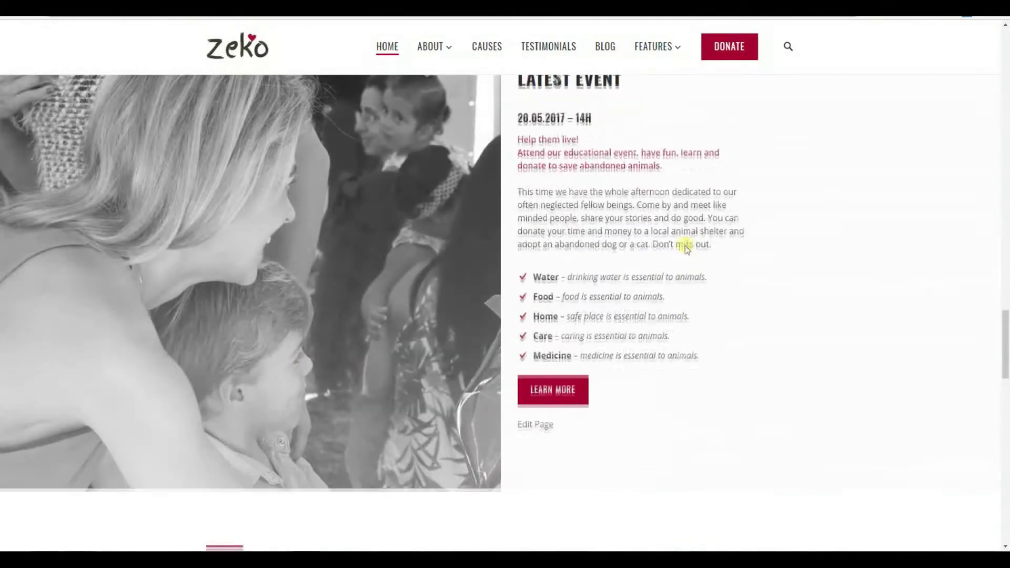
{"action": "scroll", "coordinate": [686, 245], "scroll_direction": "up", "scroll_amount": 10}
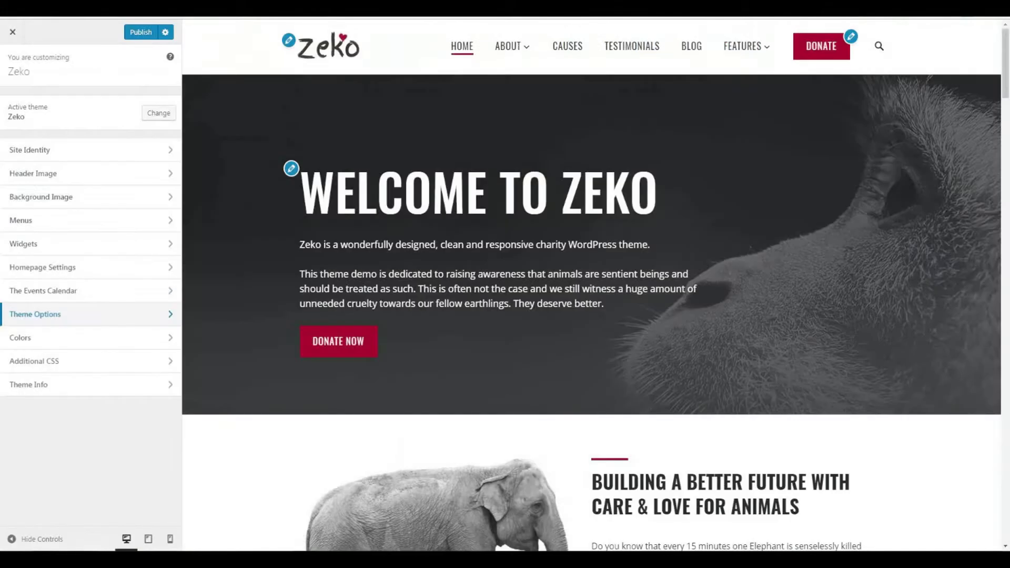
Open Theme Options > Front Page Panel 1 and try the Right panel layout.
{"action": "left_click", "coordinate": [124, 314]}
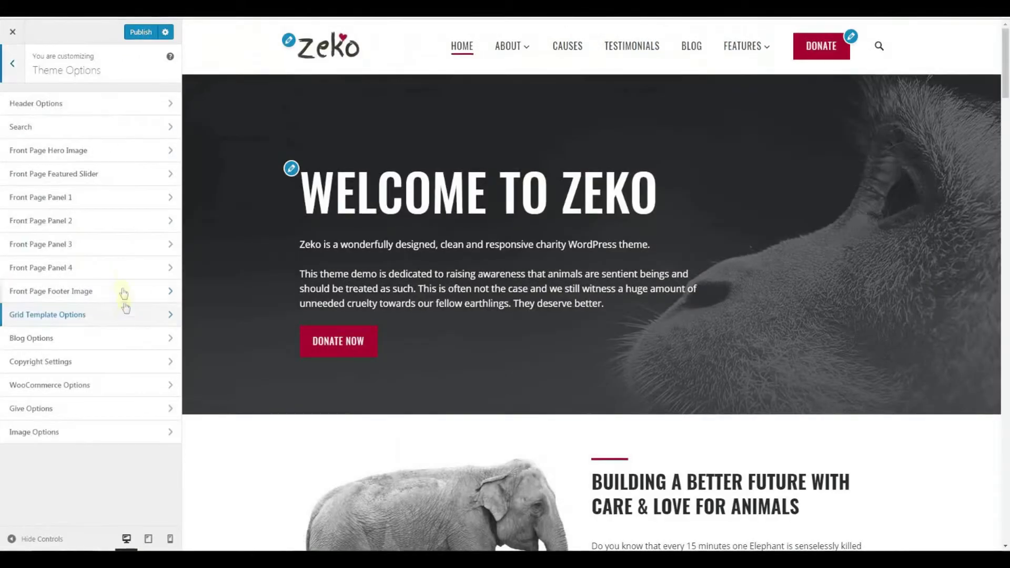
{"action": "left_click", "coordinate": [129, 198]}
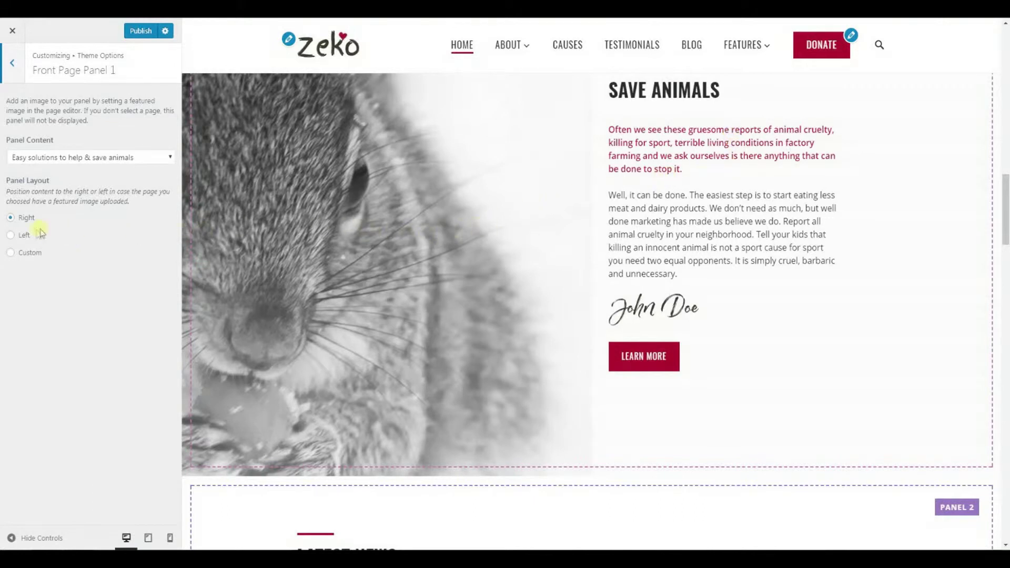
{"action": "left_click", "coordinate": [11, 252]}
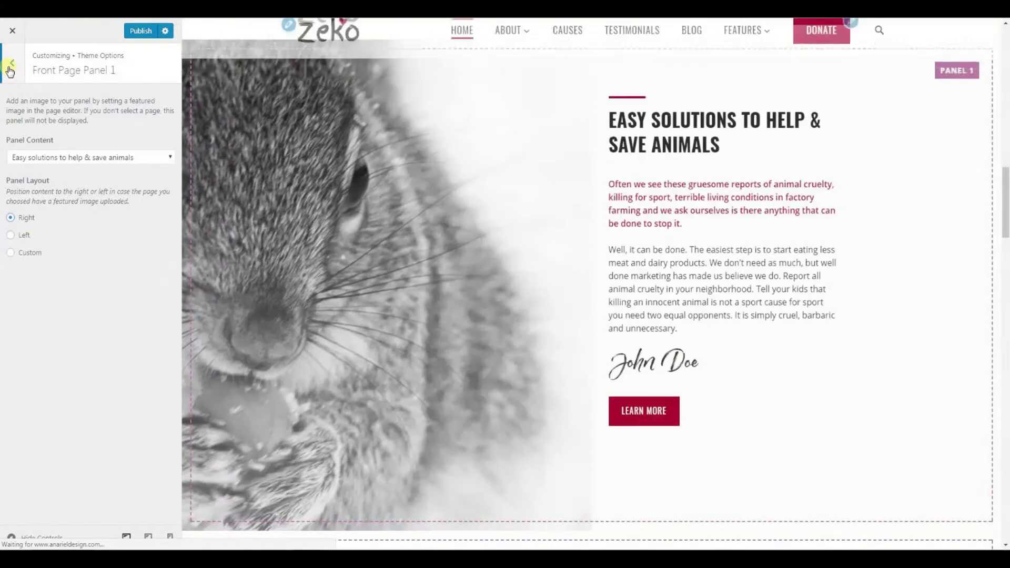
{"action": "left_click", "coordinate": [10, 67]}
Review Front Page Panel 2, keeping Latest News as its content with Right layout.
{"action": "left_click", "coordinate": [91, 220]}
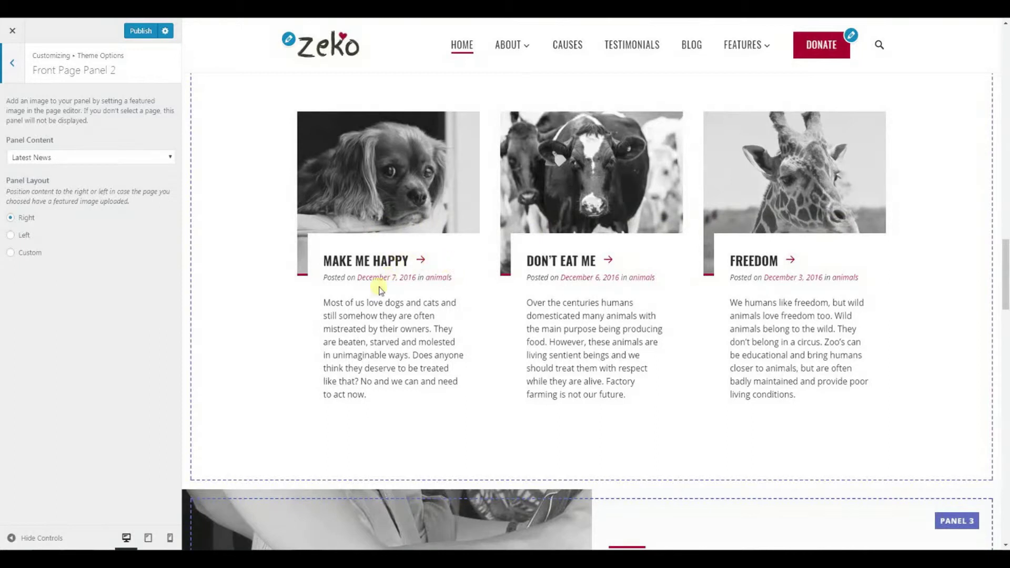
{"action": "left_click", "coordinate": [172, 157]}
{"action": "left_click", "coordinate": [171, 159]}
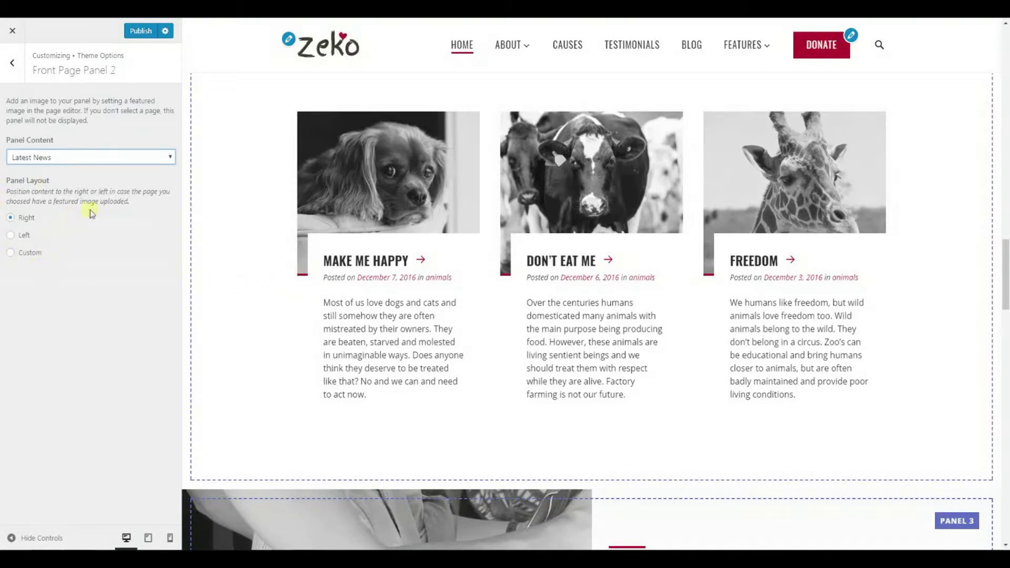
{"action": "left_click", "coordinate": [12, 62]}
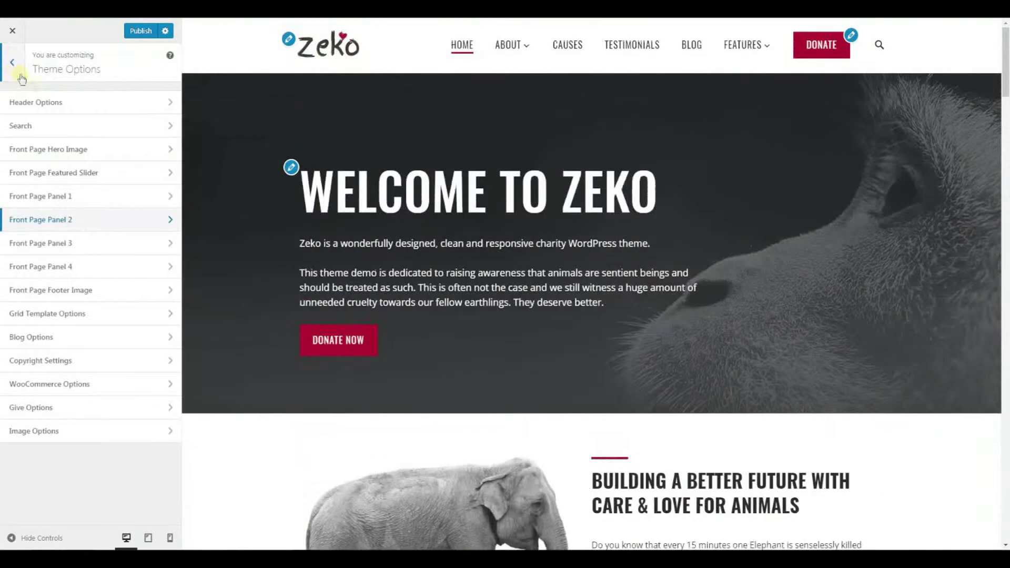
Review Front Page Panel 3, then Panel 4 keeping Latest causes content, then revisit Panel 1.
{"action": "left_click", "coordinate": [126, 242]}
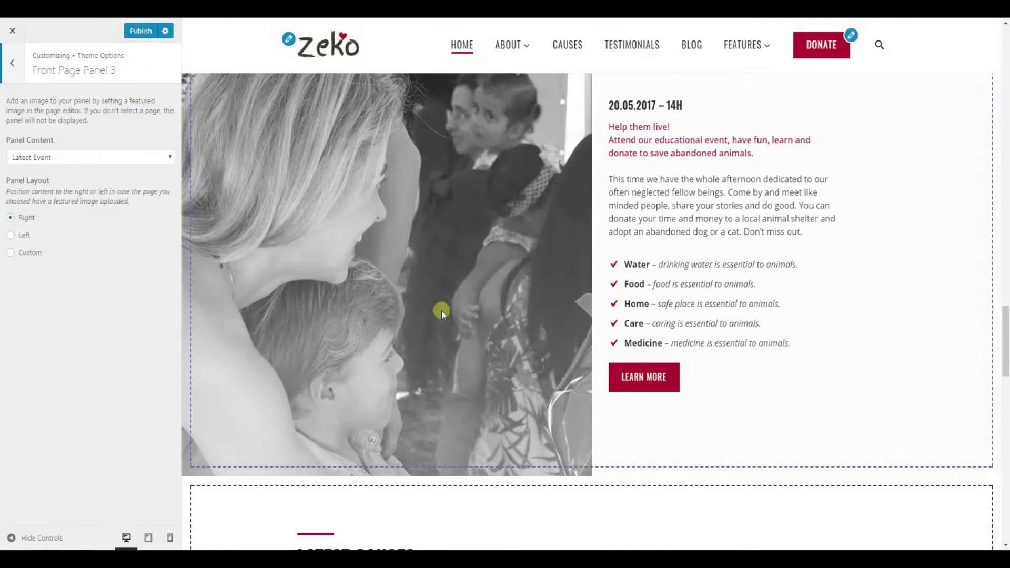
{"action": "left_click", "coordinate": [12, 63]}
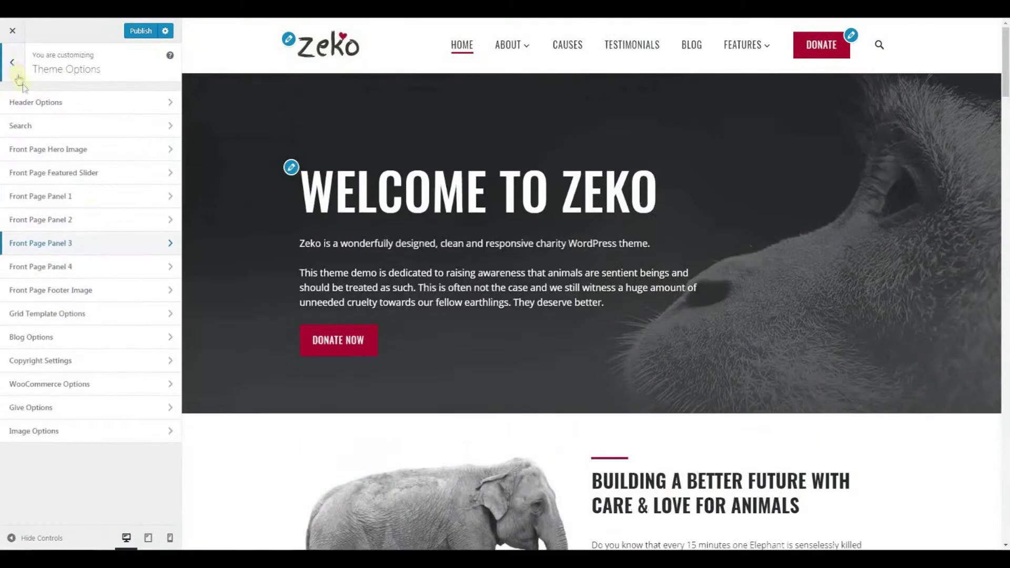
{"action": "left_click", "coordinate": [106, 267]}
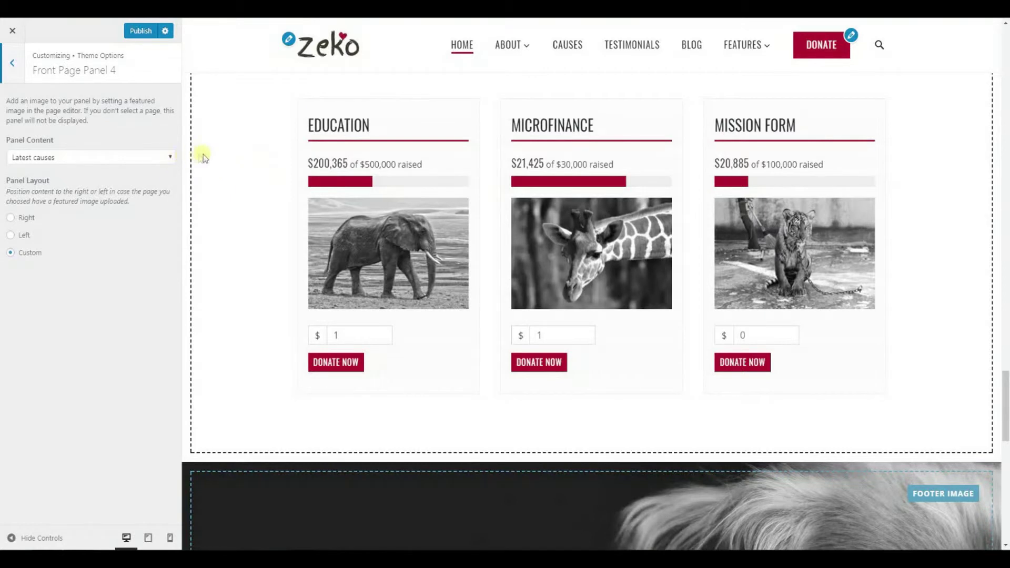
{"action": "left_click", "coordinate": [171, 157]}
{"action": "left_click", "coordinate": [172, 157]}
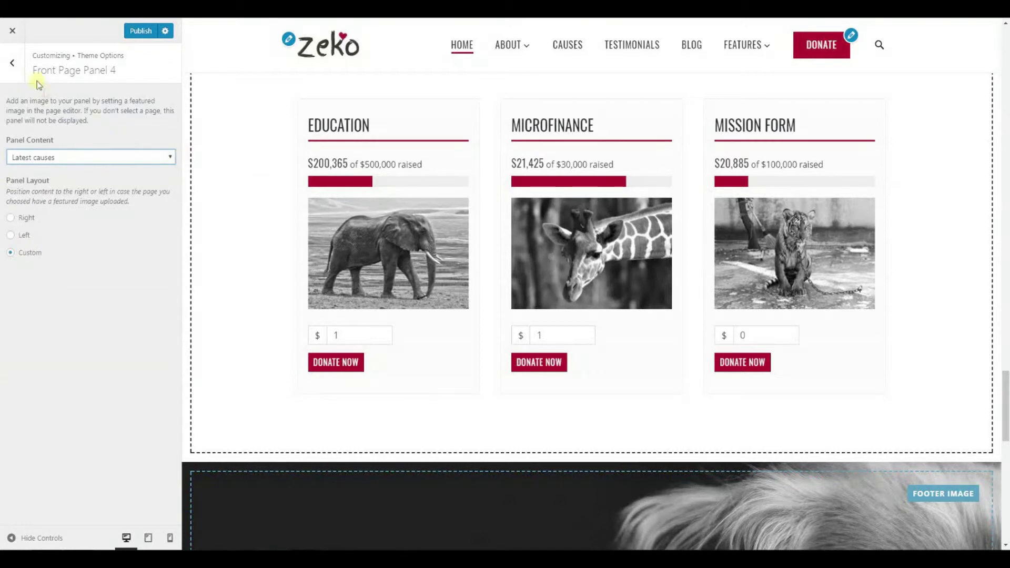
{"action": "left_click", "coordinate": [13, 67]}
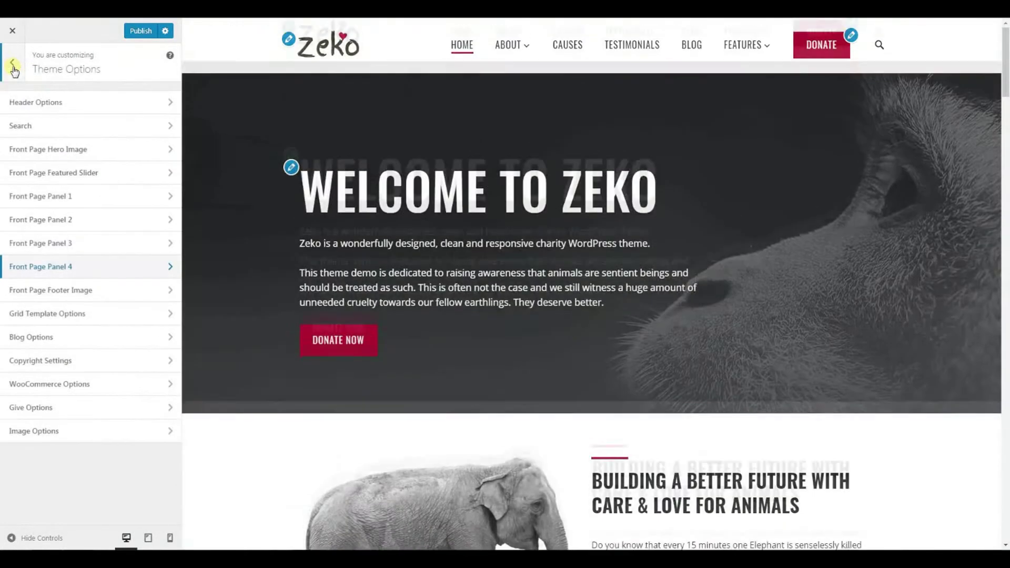
{"action": "left_click", "coordinate": [107, 196]}
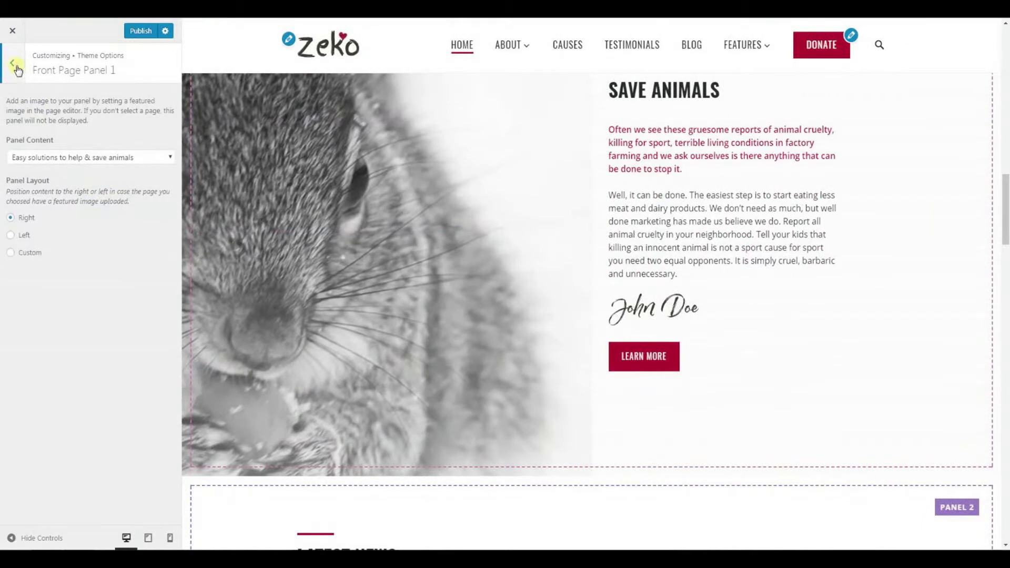
{"action": "left_click", "coordinate": [16, 67]}
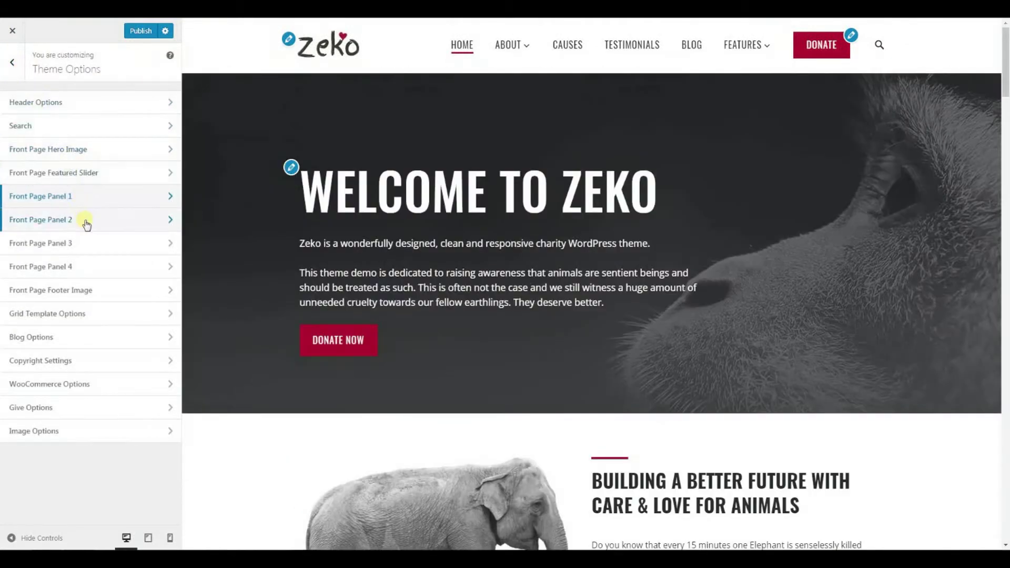
Browse the page choices for Panel 2's content, then reopen Front Page Panel 4 with Latest causes.
{"action": "left_click", "coordinate": [84, 220]}
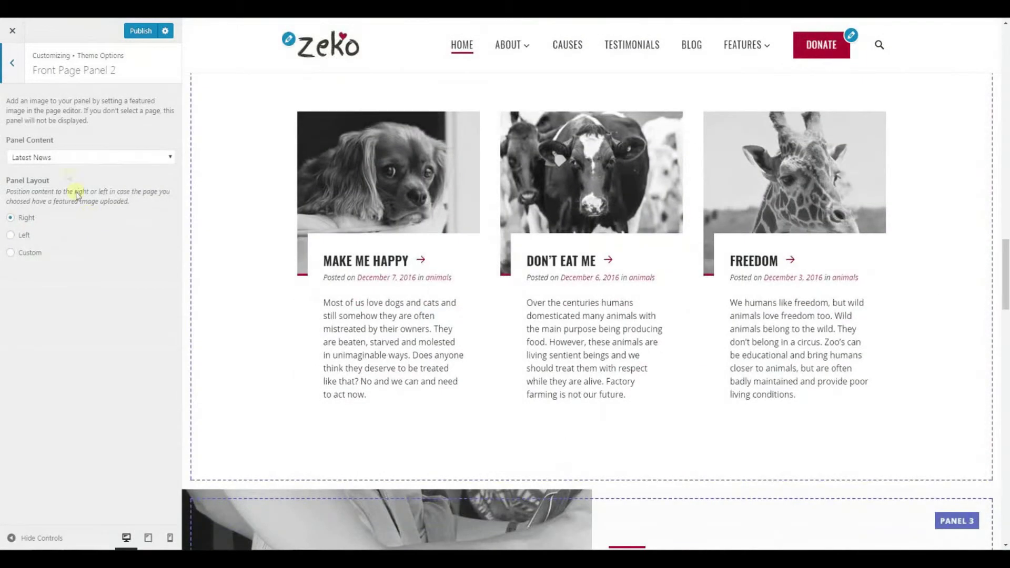
{"action": "left_click", "coordinate": [171, 159]}
{"action": "scroll", "coordinate": [187, 234], "scroll_direction": "up", "scroll_amount": 5}
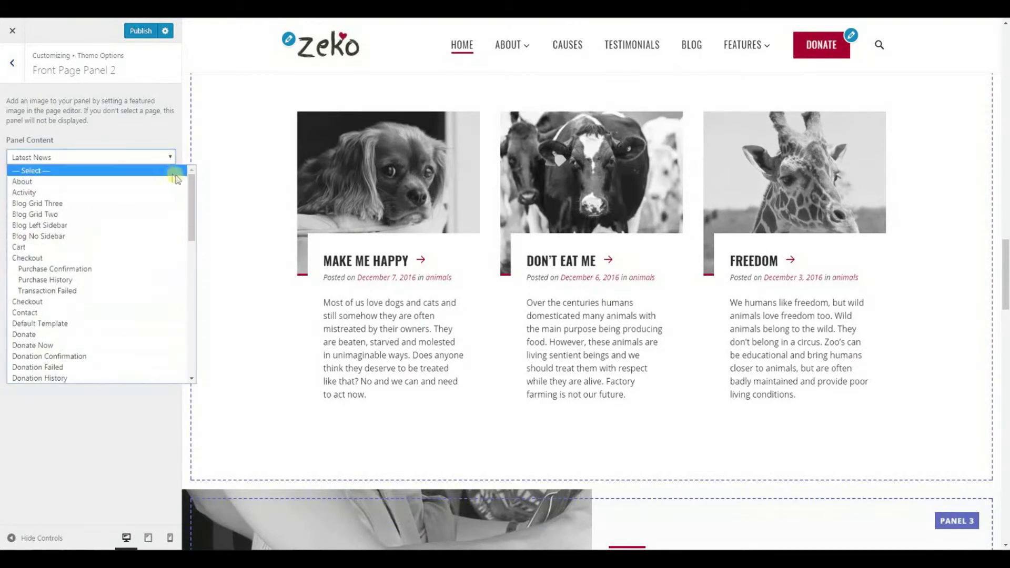
{"action": "left_click", "coordinate": [13, 66]}
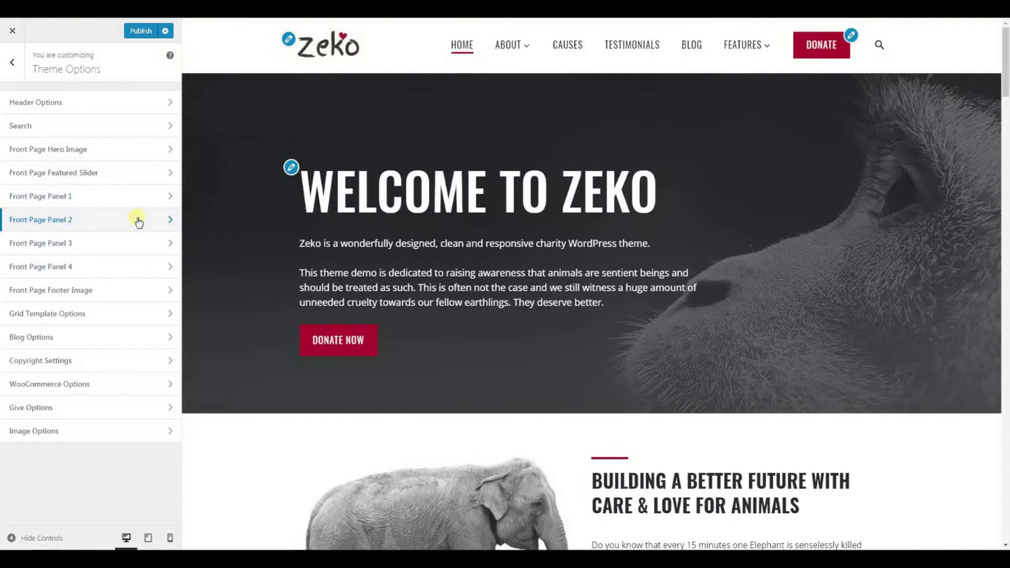
{"action": "left_click", "coordinate": [156, 267]}
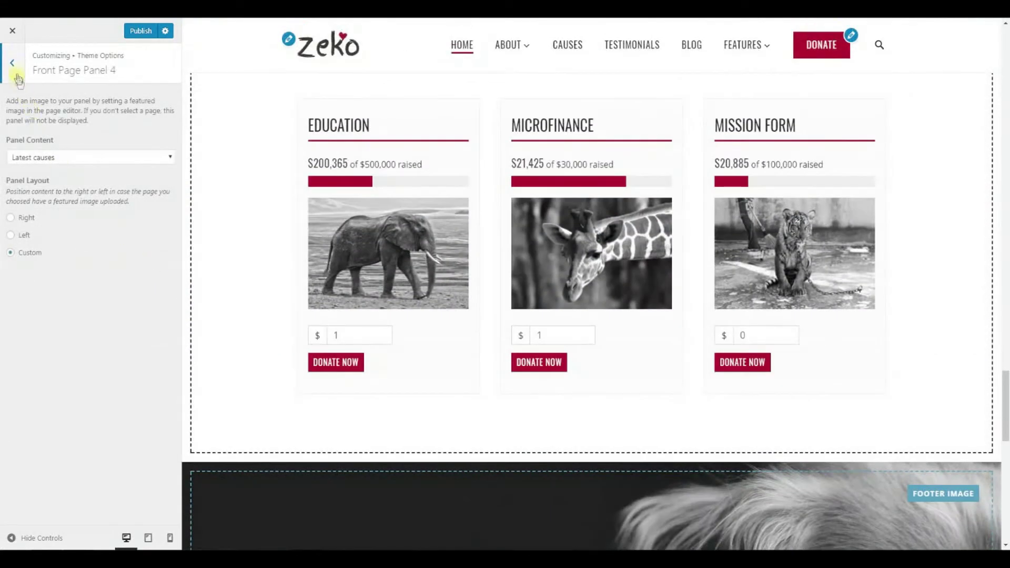
{"action": "left_click", "coordinate": [16, 73]}
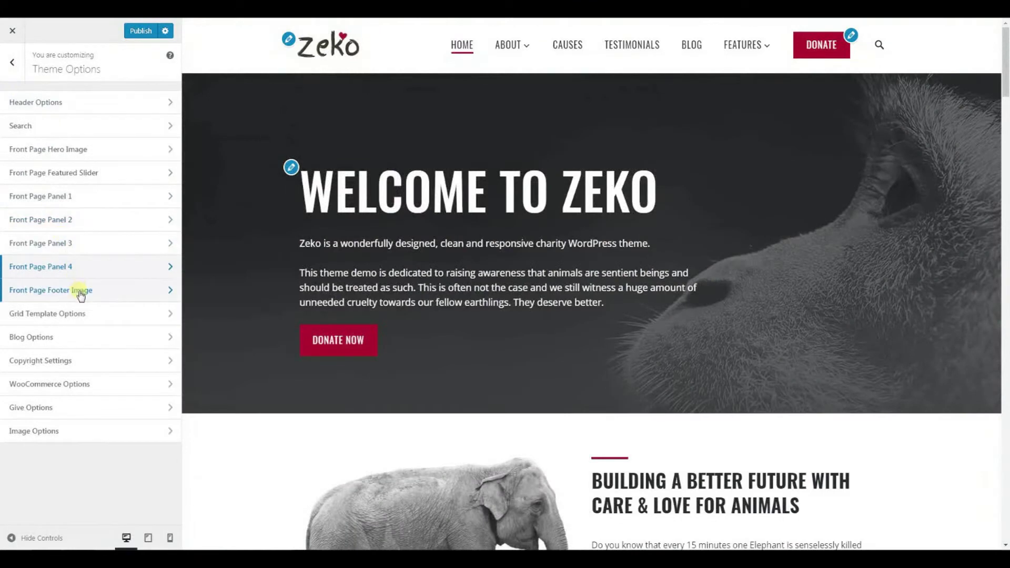
Review the Front Page Footer Image and the Social Menu's four social links.
{"action": "left_click", "coordinate": [81, 293]}
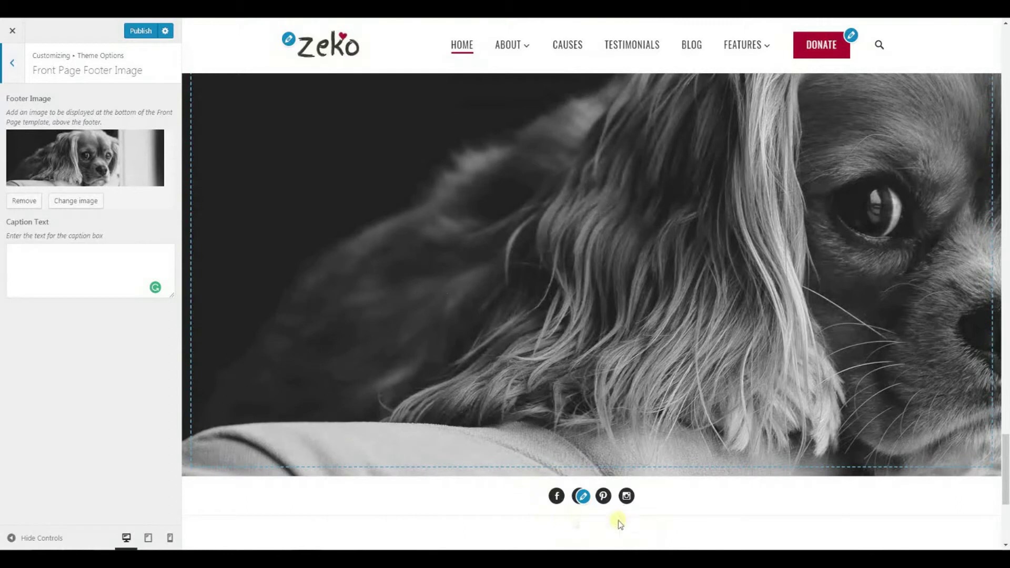
{"action": "left_click", "coordinate": [585, 498]}
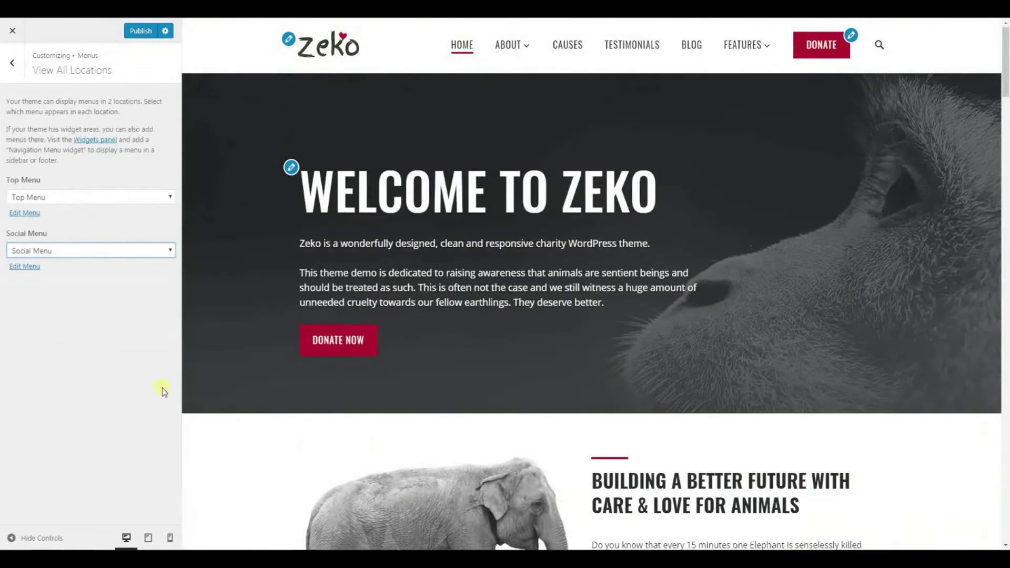
{"action": "left_click", "coordinate": [33, 268]}
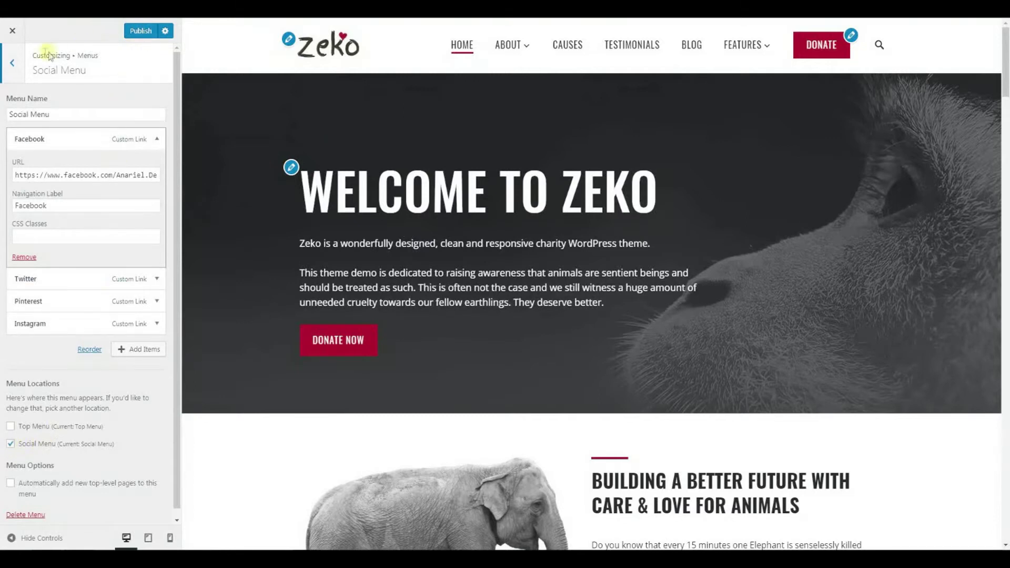
{"action": "left_click", "coordinate": [12, 64]}
{"action": "left_click_drag", "start_coordinate": [1004, 79], "coordinate": [1005, 535]}
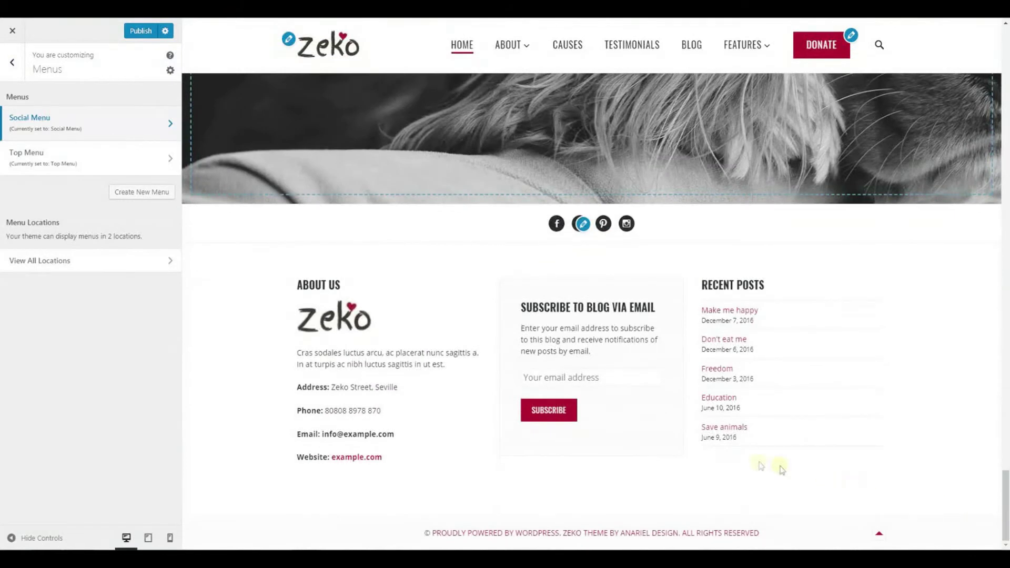
{"action": "left_click", "coordinate": [11, 64]}
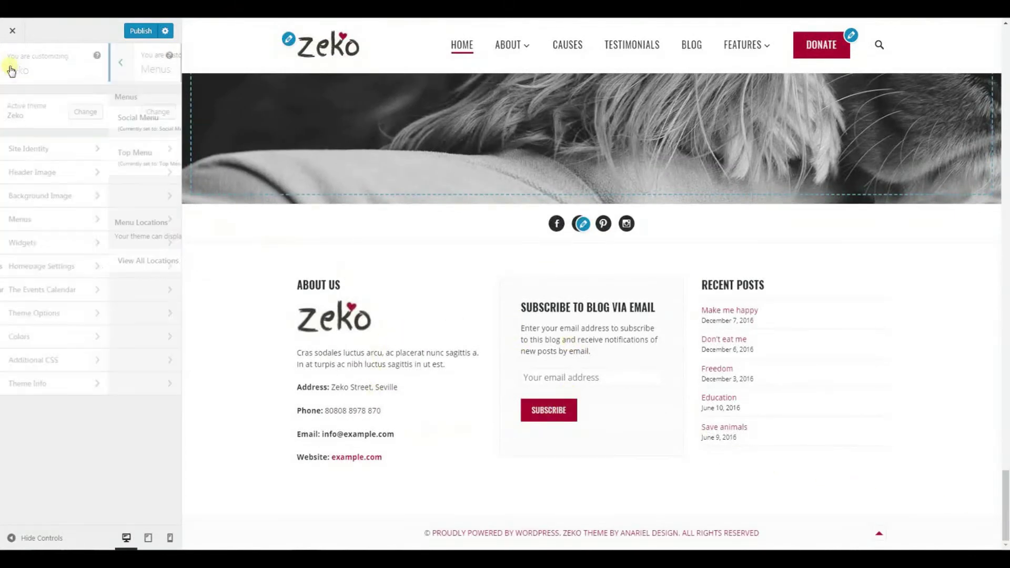
Inspect the Footer 1 and Footer 2 widget areas, including Footer 2's MailChimp Sign-Up Form.
{"action": "left_click", "coordinate": [62, 245]}
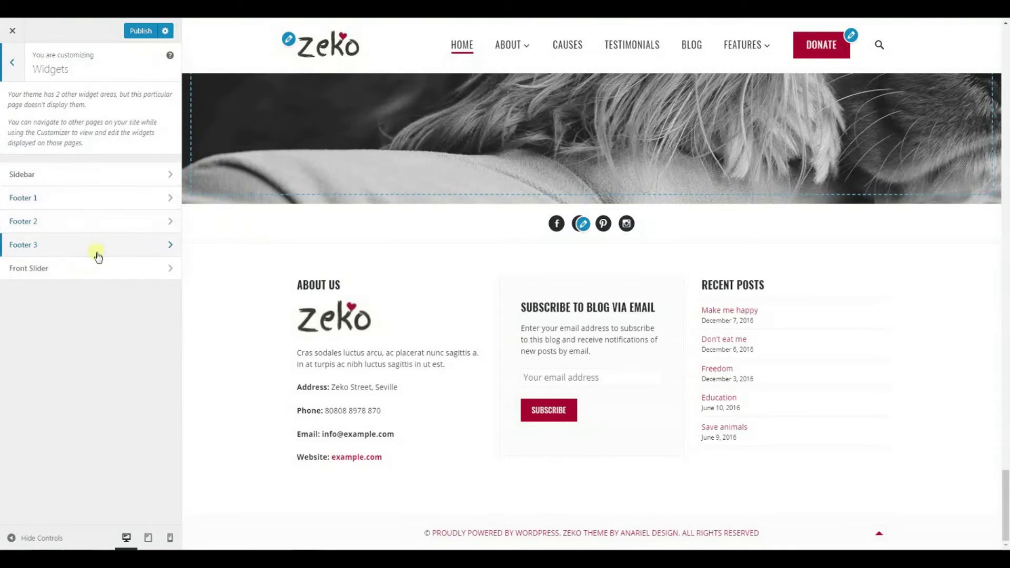
{"action": "left_click", "coordinate": [98, 205]}
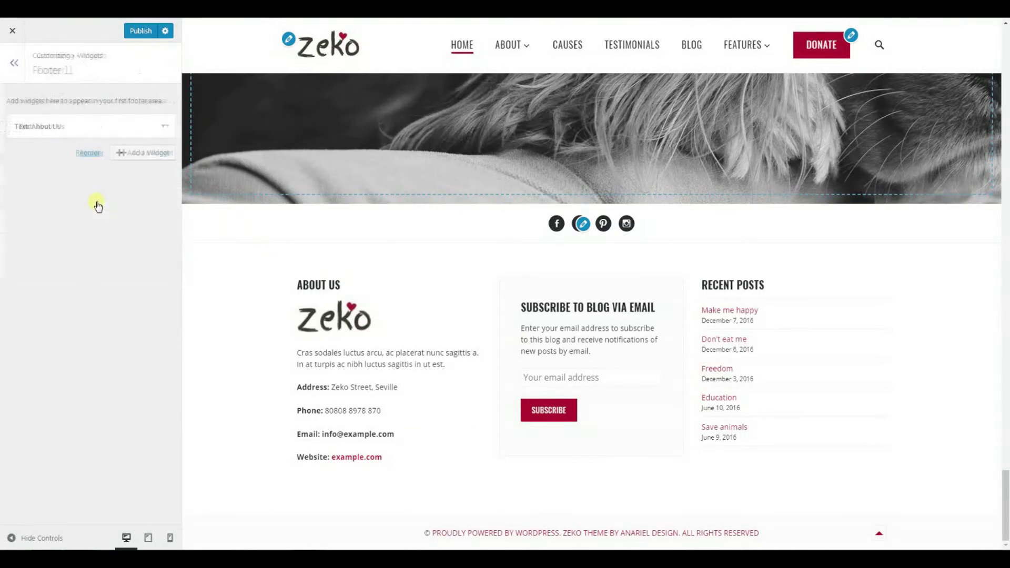
{"action": "left_click", "coordinate": [12, 67]}
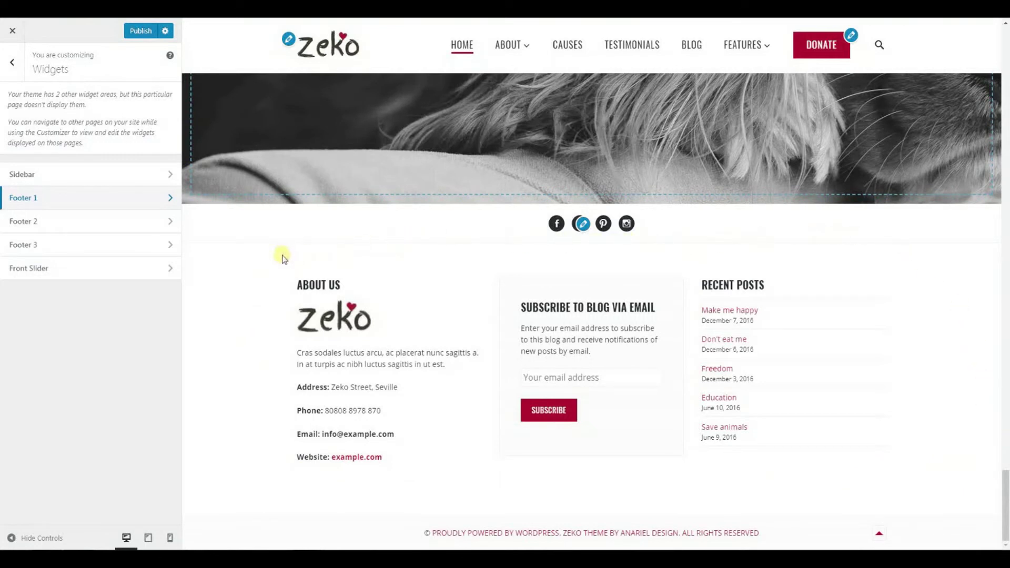
{"action": "left_click", "coordinate": [147, 221]}
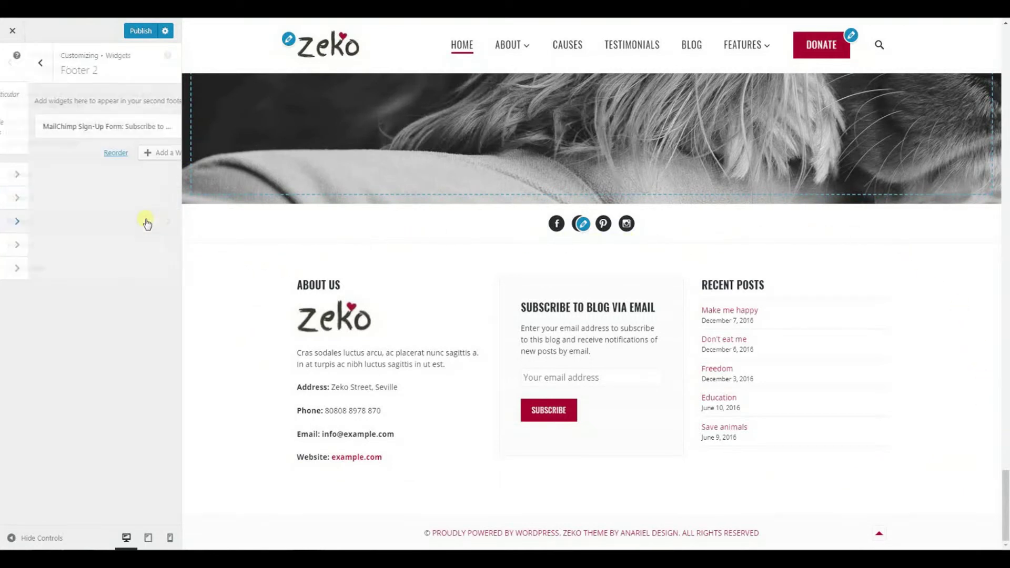
{"action": "left_click", "coordinate": [11, 63]}
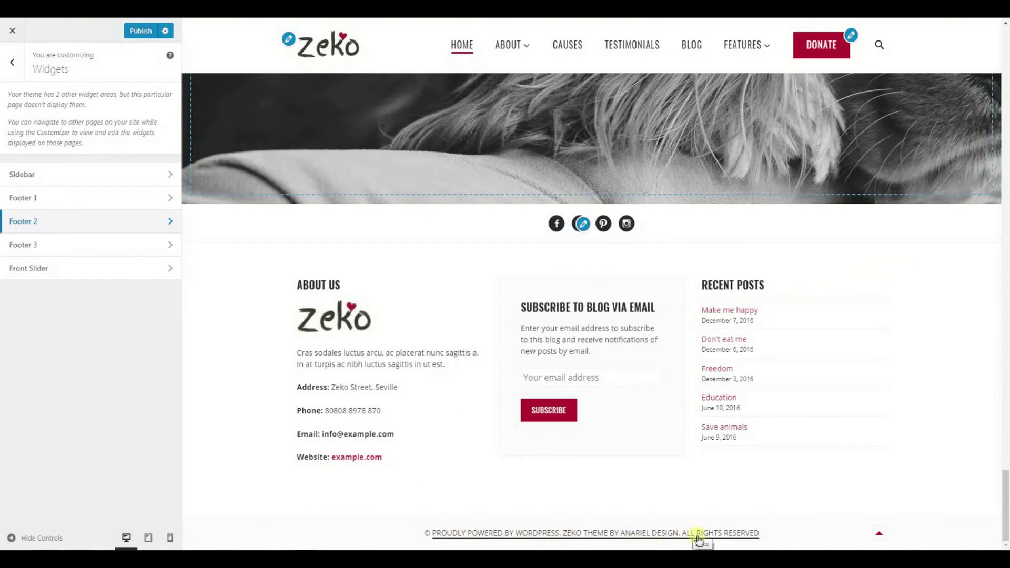
{"action": "left_click", "coordinate": [12, 63]}
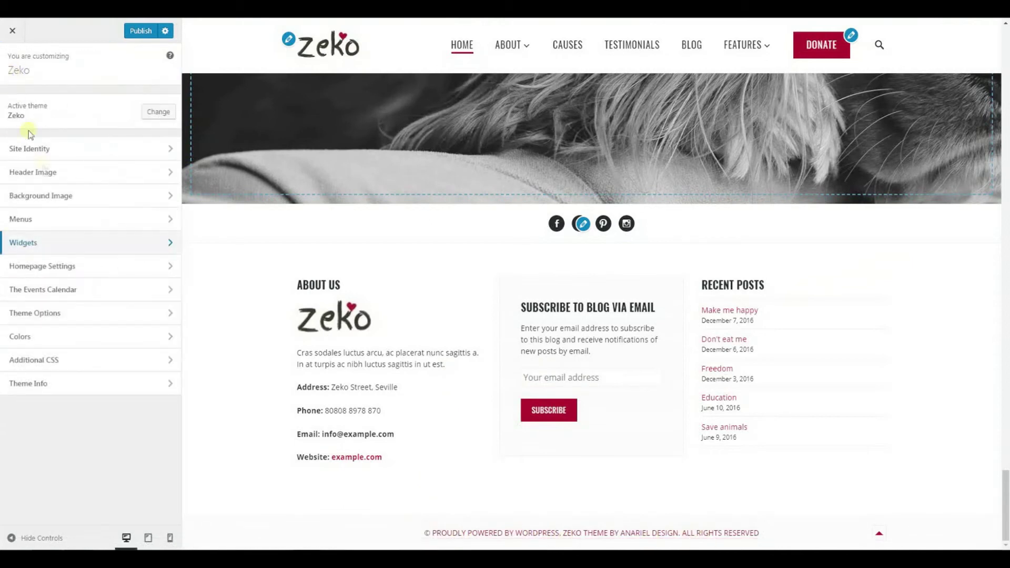
Review Theme Options > Copyright Settings and jump the preview back to the page top.
{"action": "left_click", "coordinate": [102, 322]}
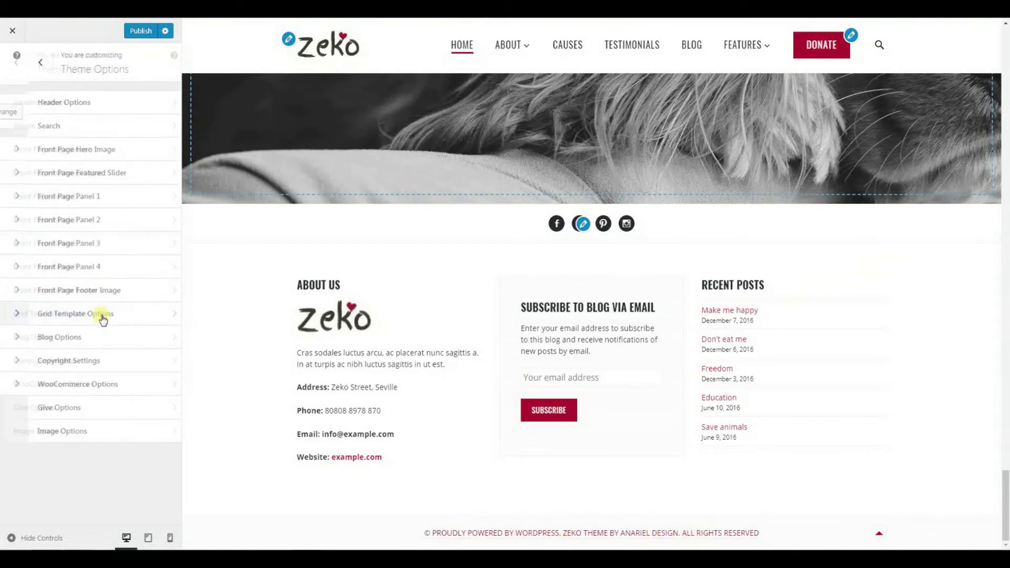
{"action": "left_click", "coordinate": [80, 361]}
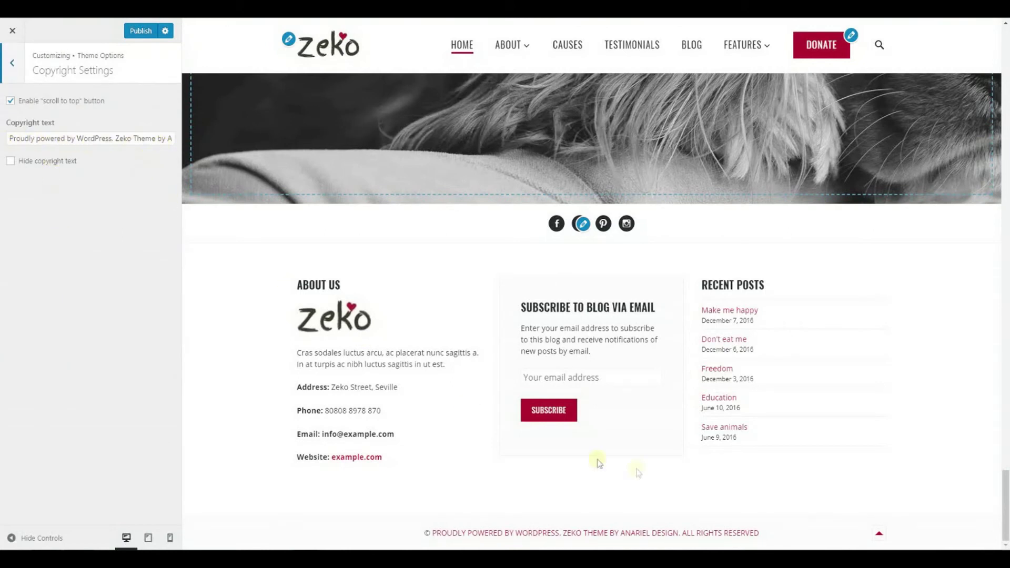
{"action": "left_click", "coordinate": [878, 533]}
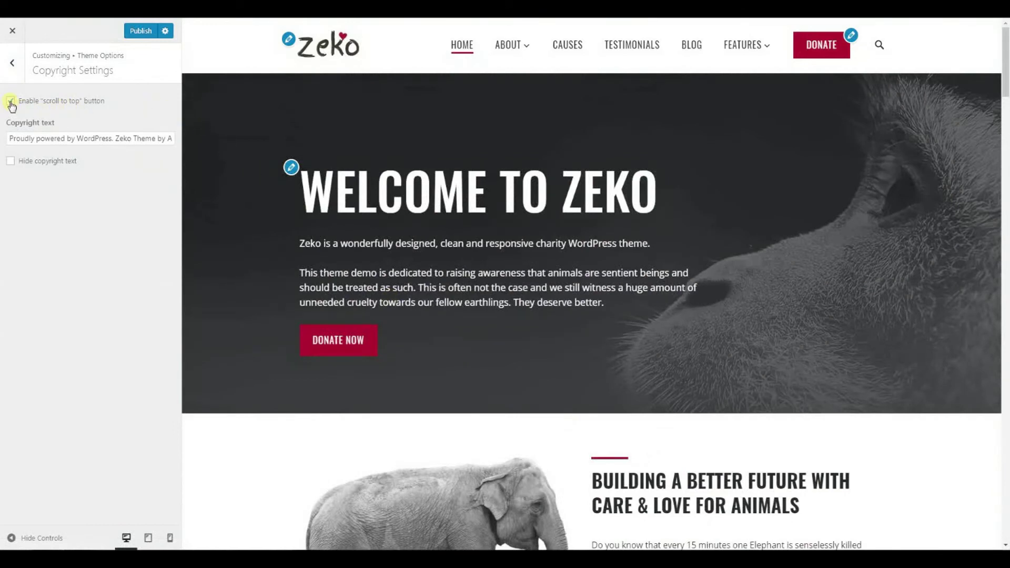
{"action": "left_click", "coordinate": [13, 65]}
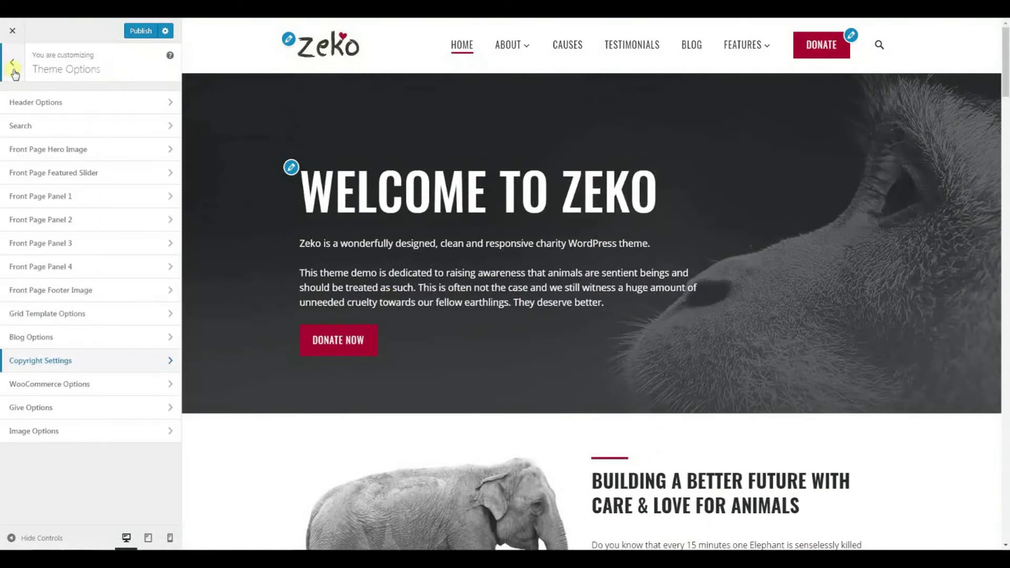